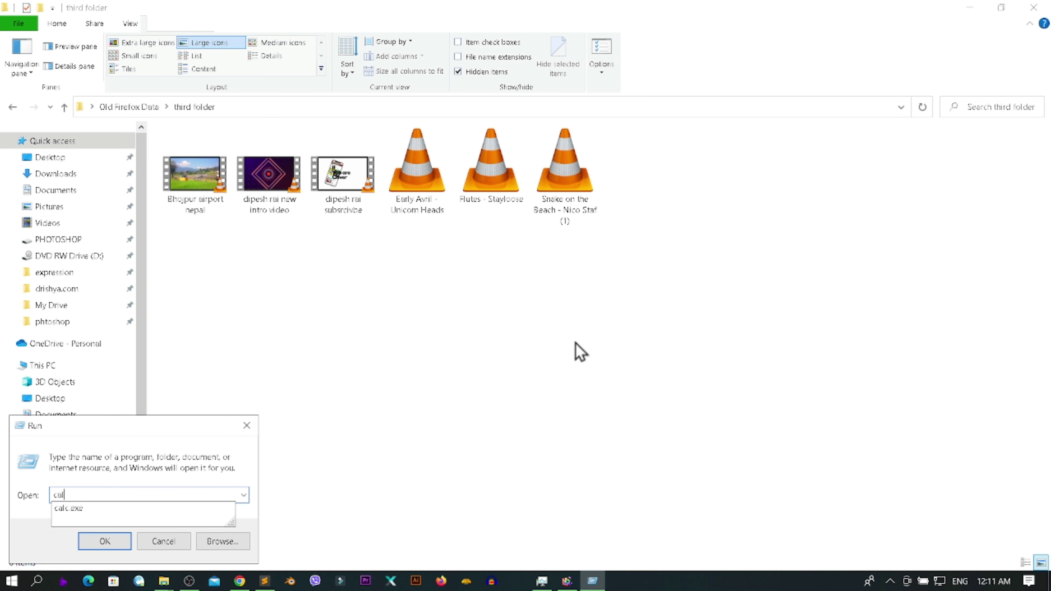
Step: Launch Calculator by running calc.exe
key("Down")
key("Return")
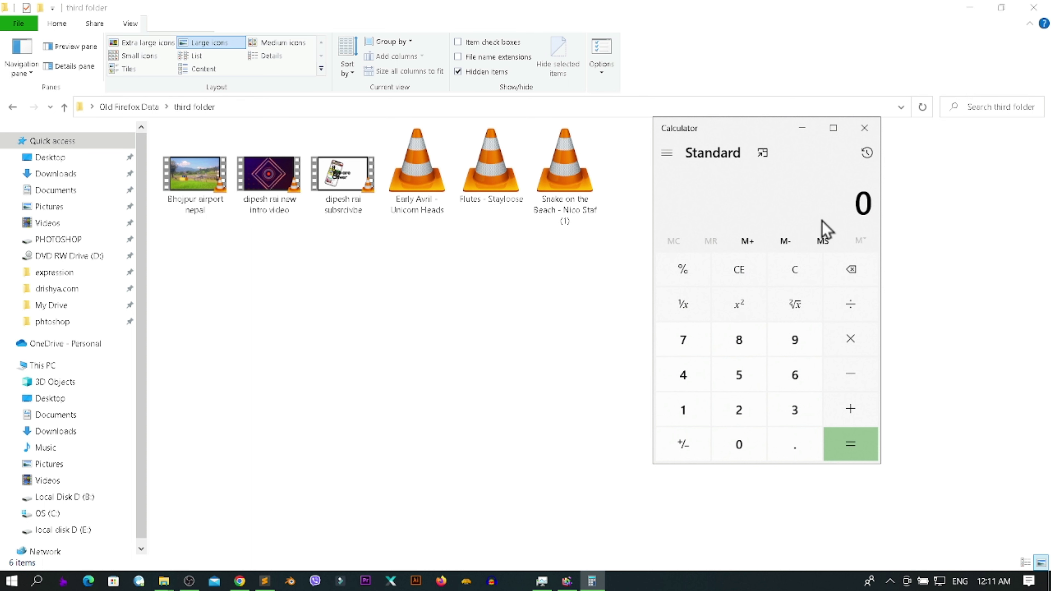
key("super")
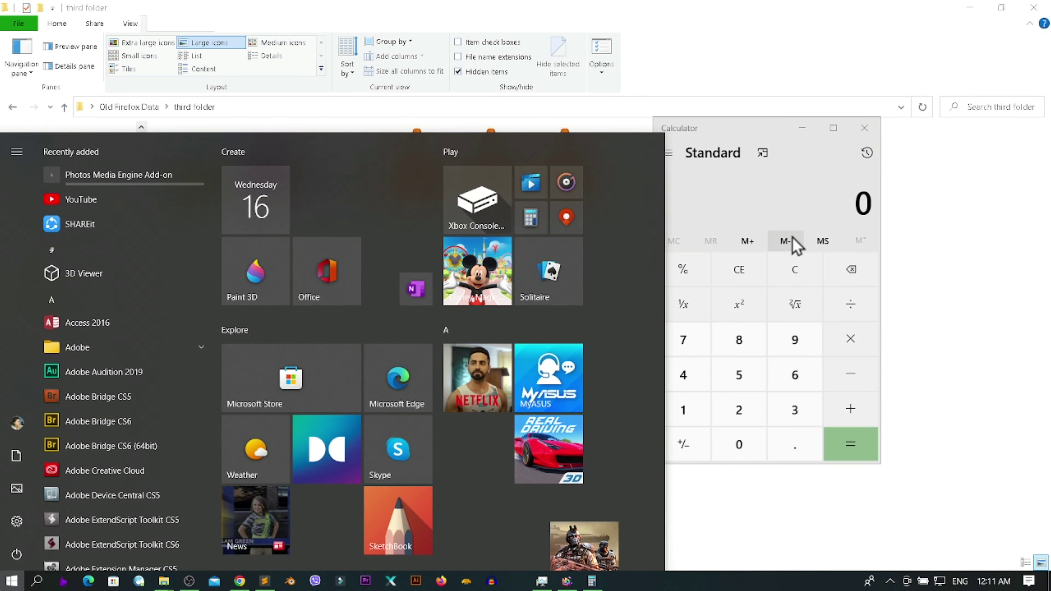
key("super+r")
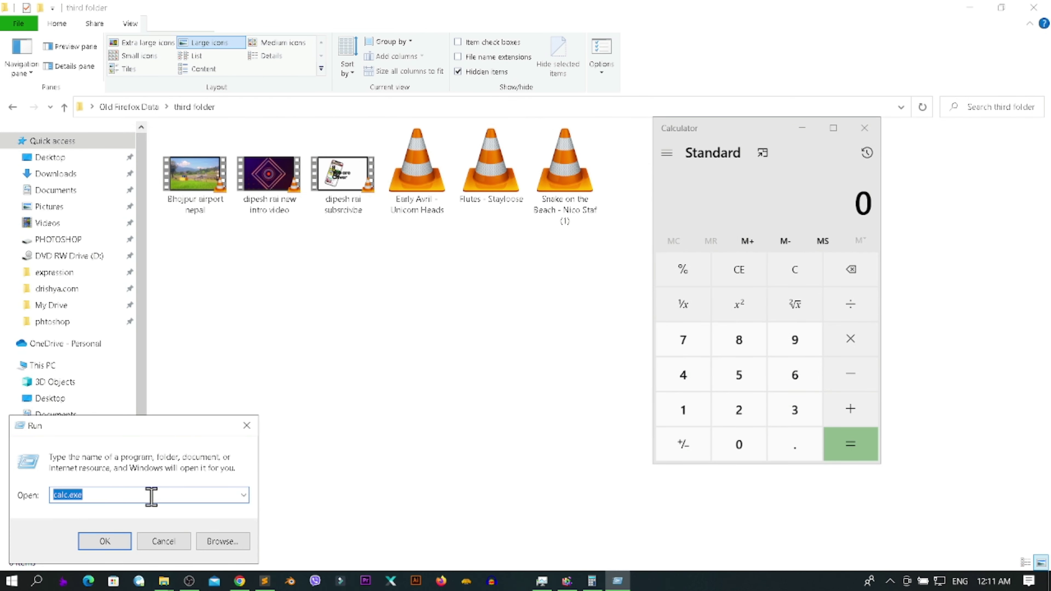
left_click(252, 430)
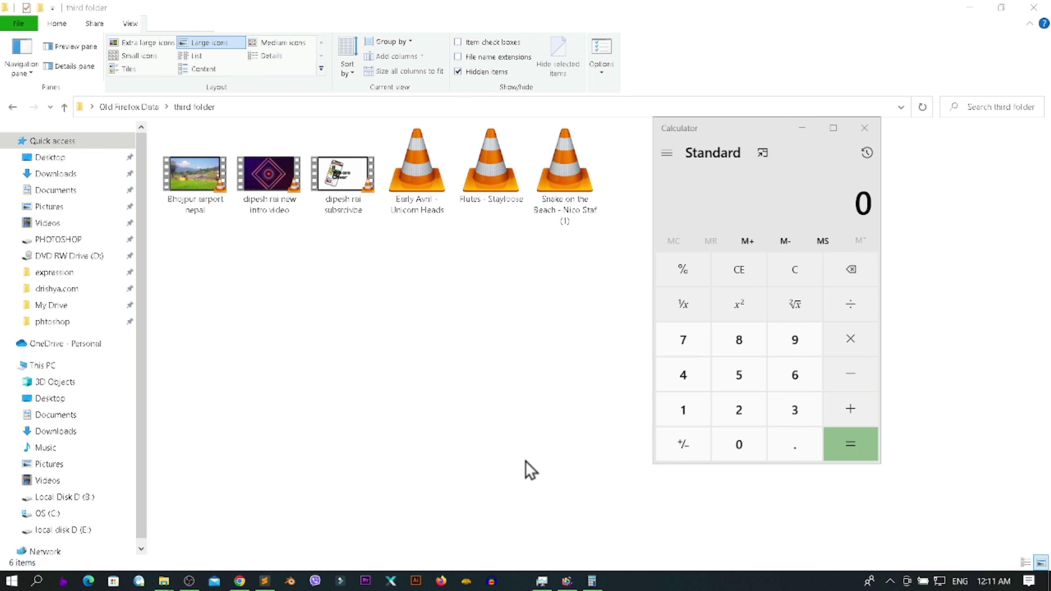
Step: Move the Calculator window over the folder's file icons and calculate 1 + 1
left_click(800, 207)
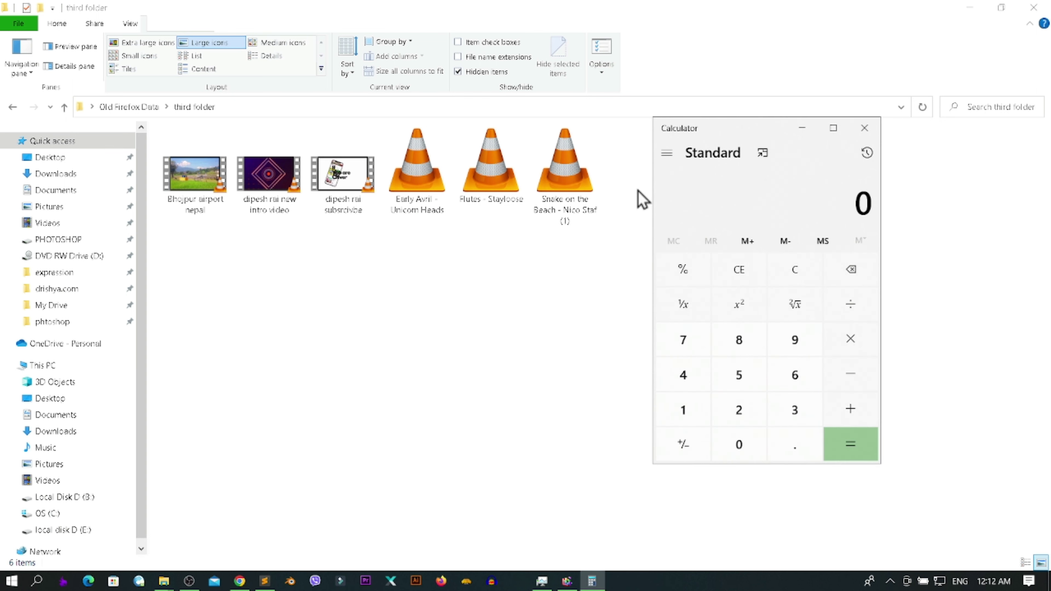
left_click_drag(762, 131, 606, 125)
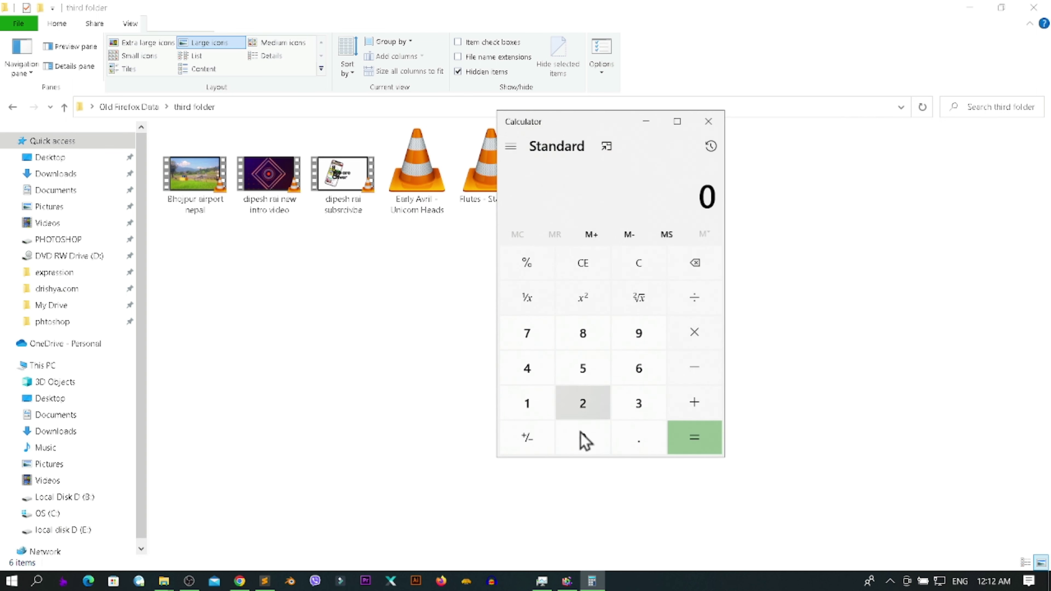
left_click(541, 414)
left_click(687, 409)
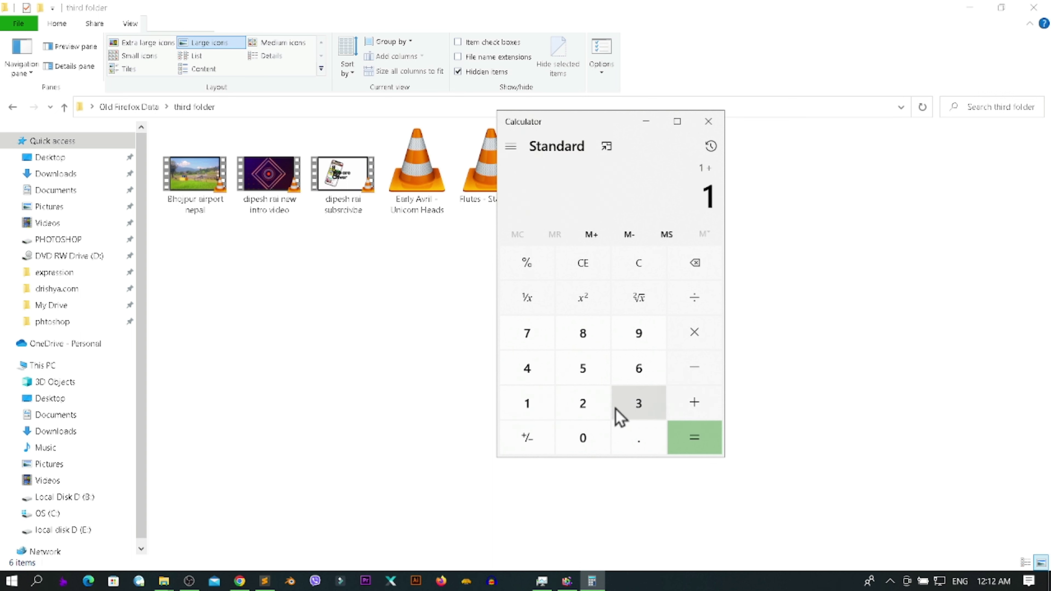
left_click(526, 404)
left_click(713, 445)
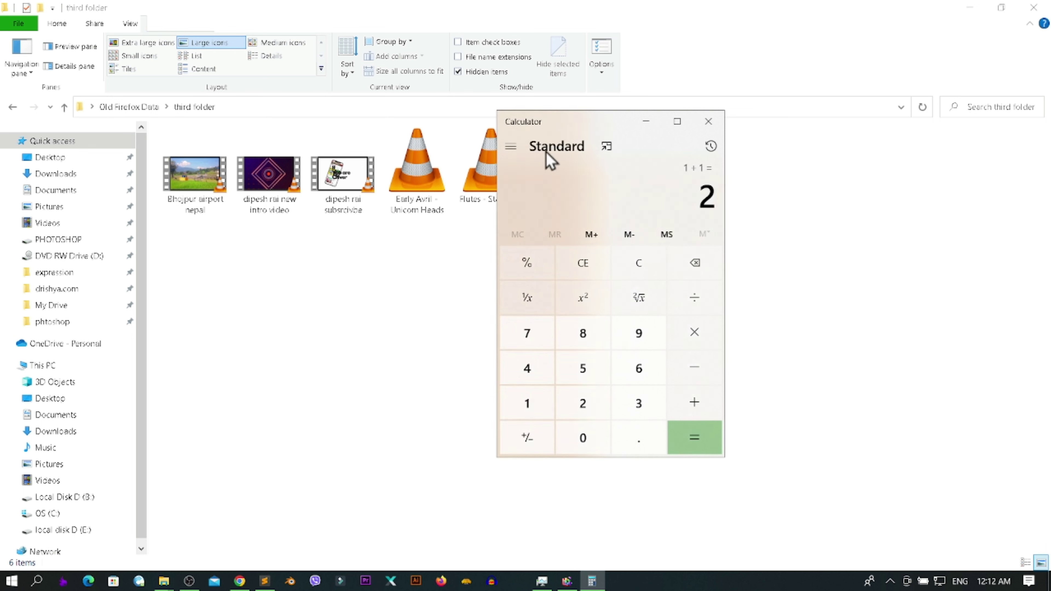
Step: Switch Calculator to the Currency converter, keeping United States - Dollar as the source currency
left_click(511, 146)
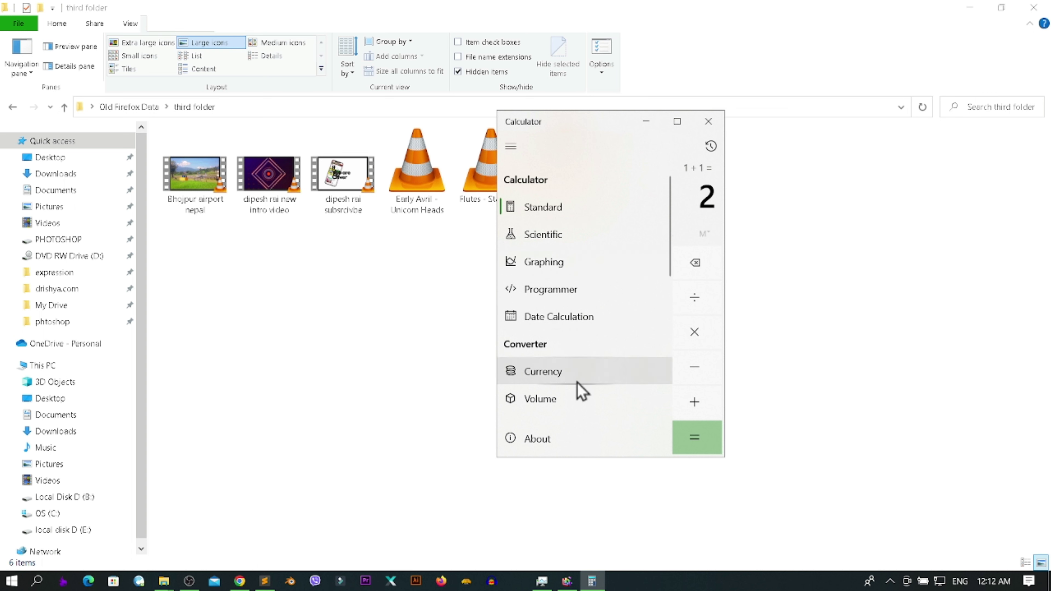
left_click(572, 374)
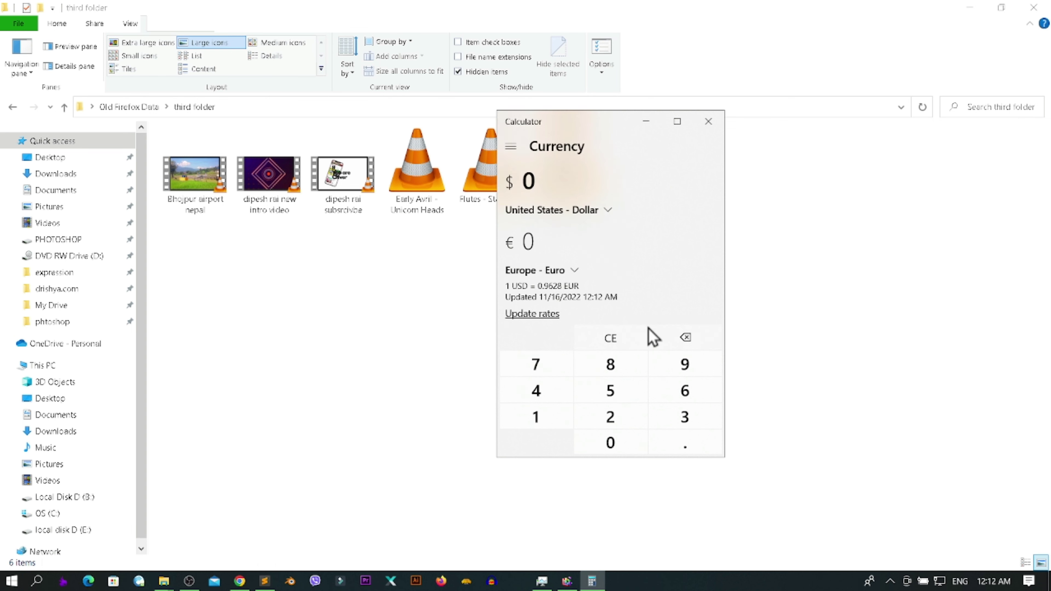
left_click(612, 216)
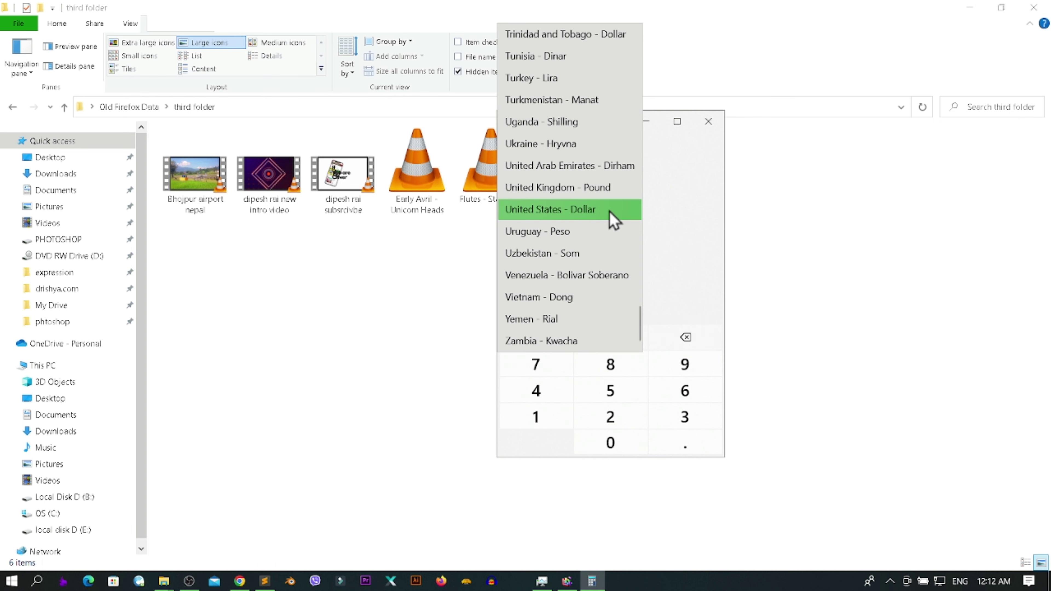
left_click(665, 210)
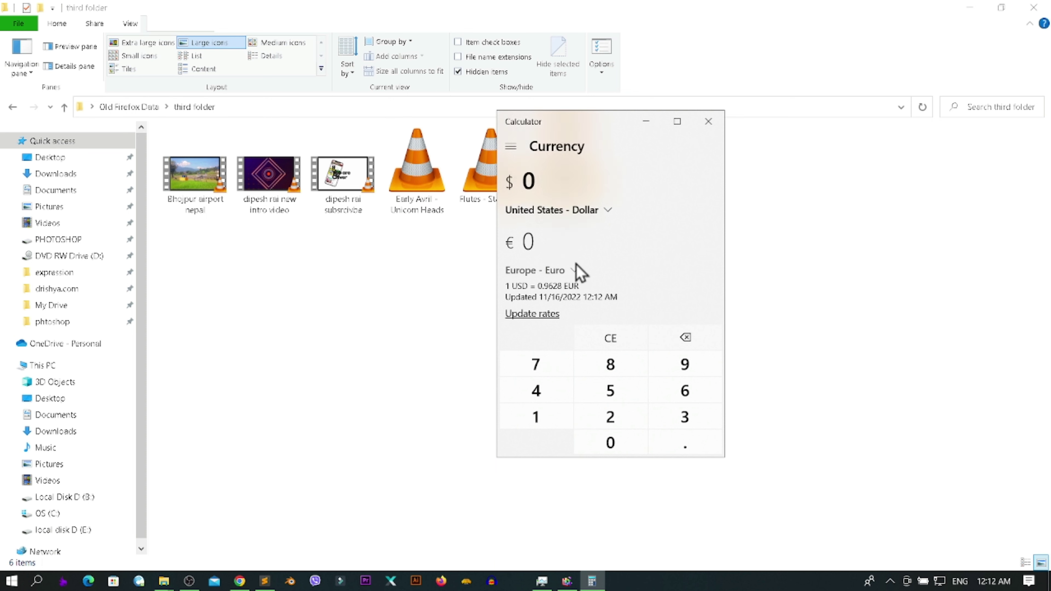
Step: Change the target currency of the conversion to Nepal - Rupee
left_click(578, 272)
scroll(584, 286, "down", 5)
scroll(593, 332, "down", 5)
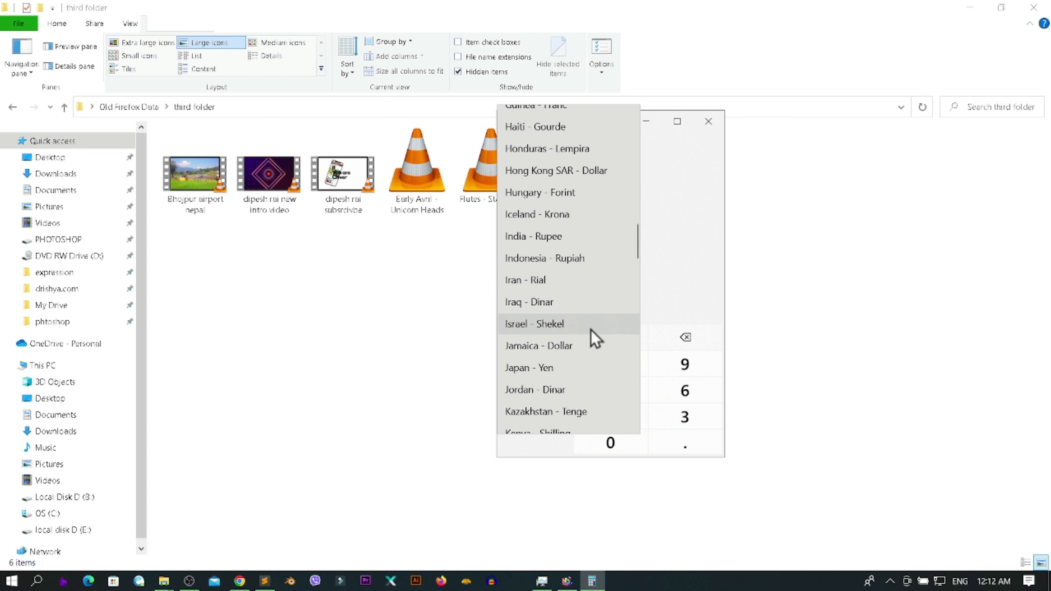
scroll(591, 365, "down", 3)
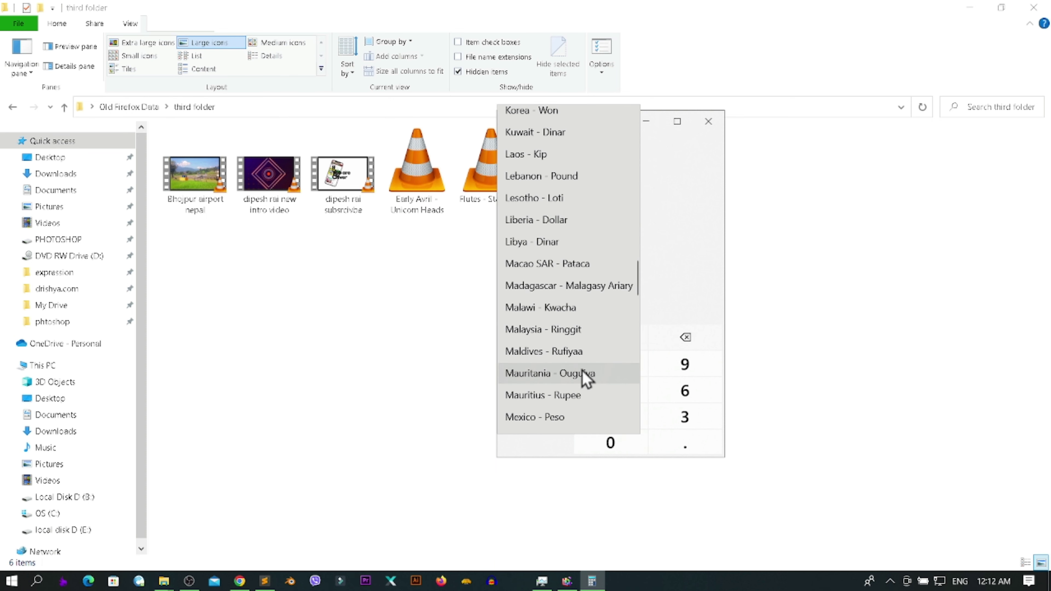
scroll(579, 364, "down", 3)
scroll(571, 368, "down", 1)
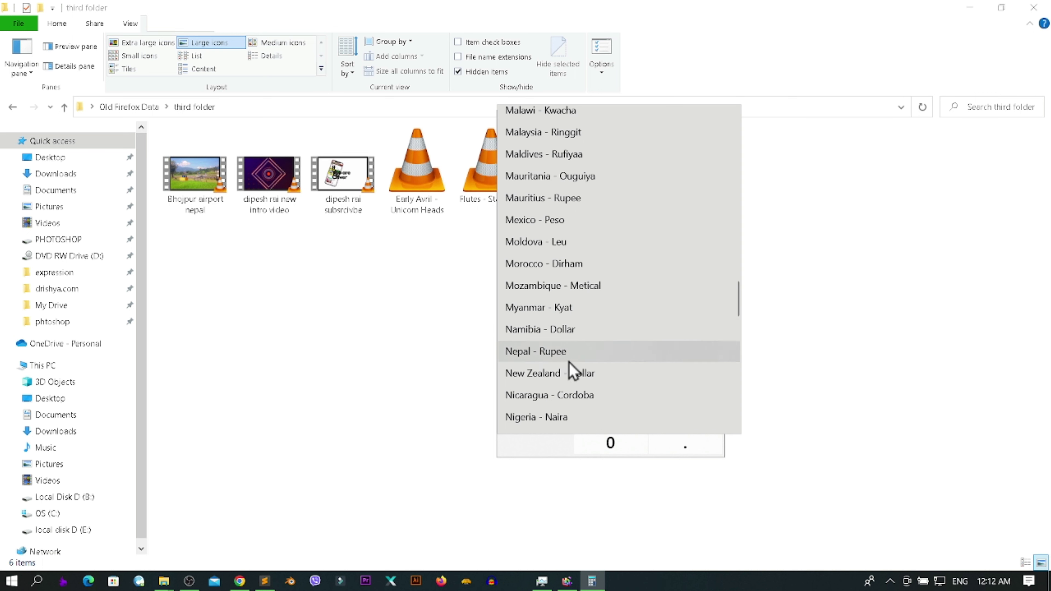
left_click(573, 353)
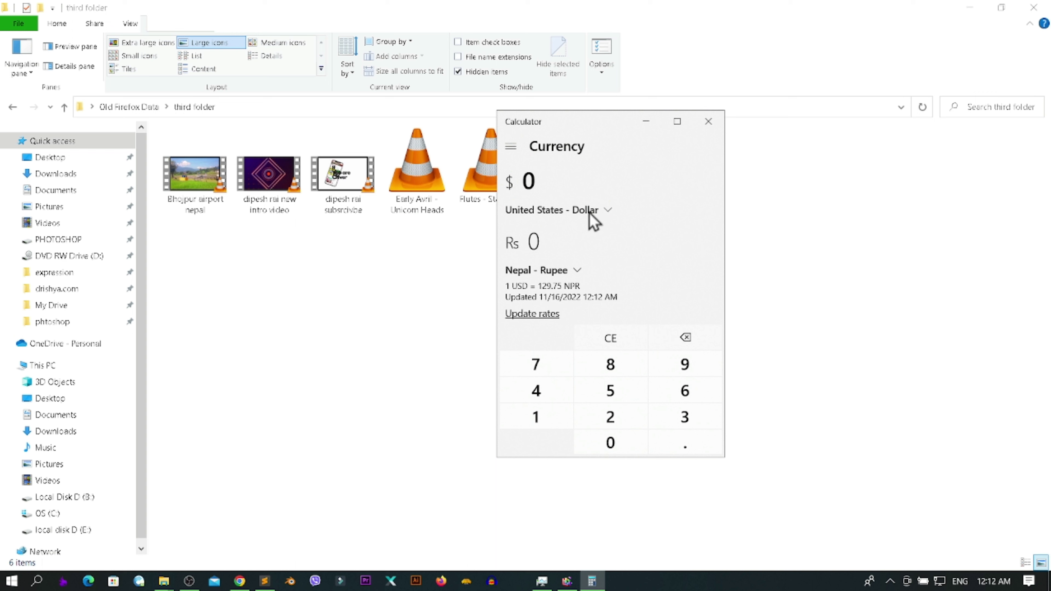
Step: Convert 5 United States dollars into Nepalese rupees
left_click(604, 209)
left_click(605, 209)
left_click(612, 391)
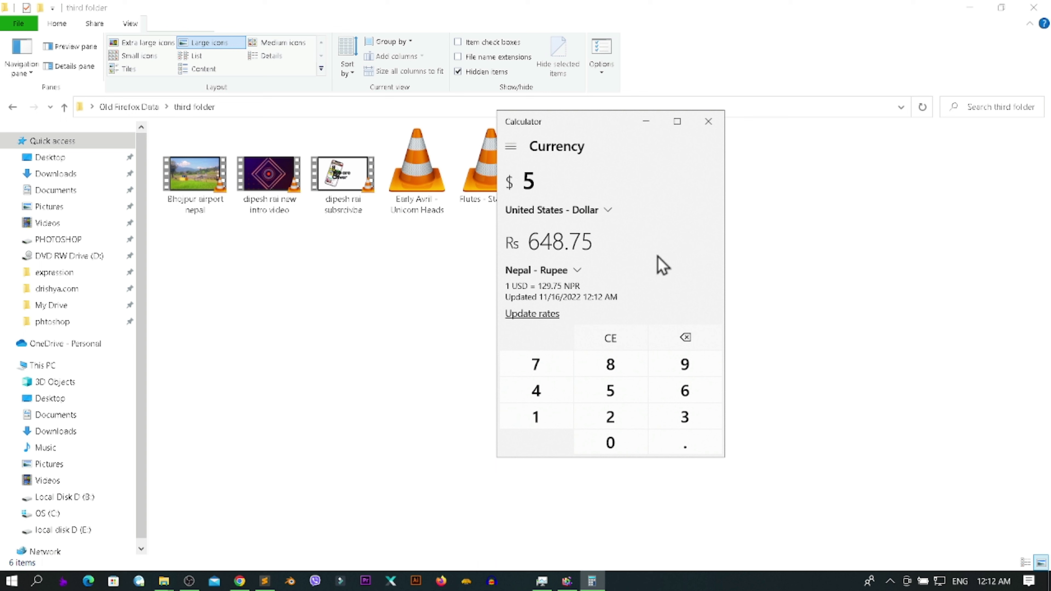
Step: Switch Calculator to Date Calculation mode and from there to Scientific mode
left_click(513, 147)
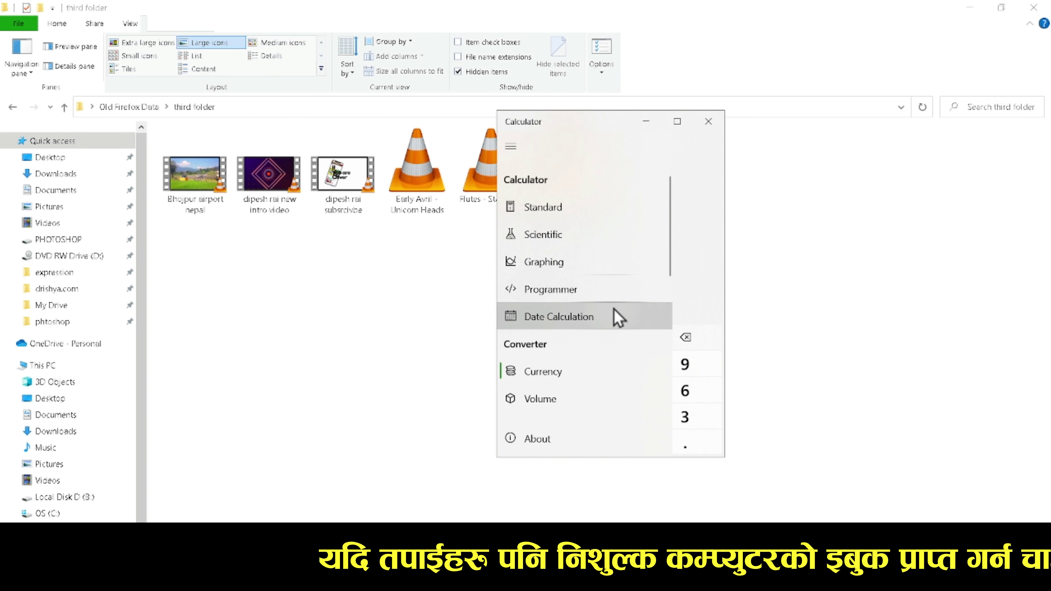
left_click(618, 318)
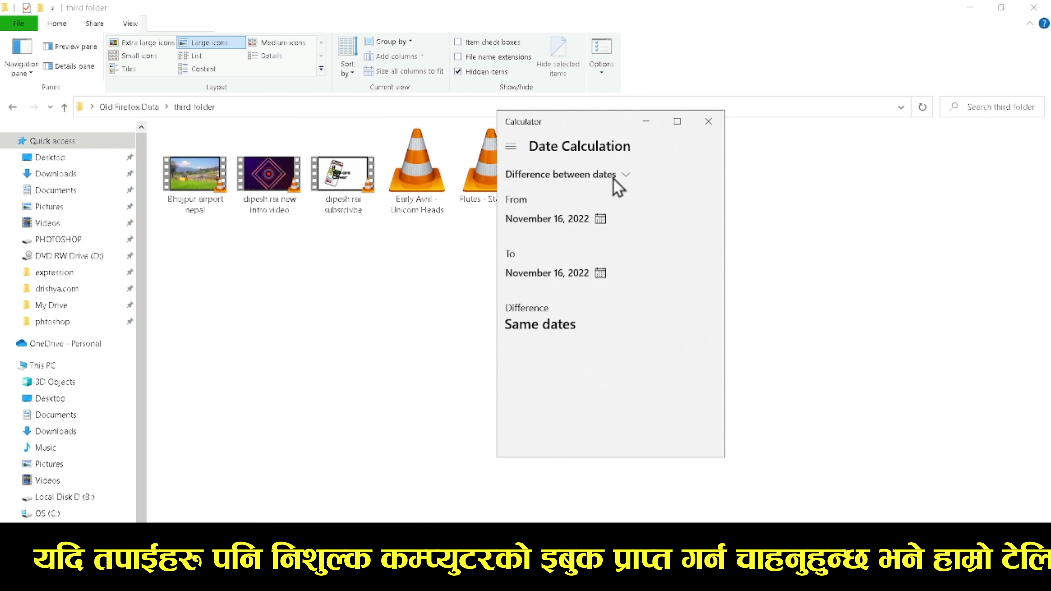
left_click(511, 149)
left_click(581, 241)
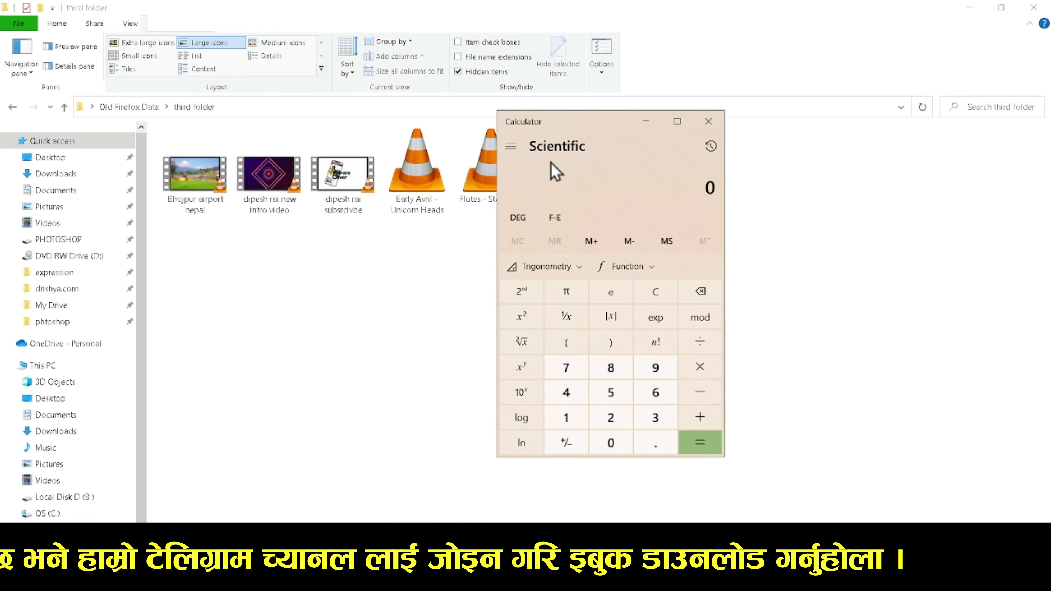
Step: Look through the Function and Trigonometry options of the scientific calculator and close Calculator
left_click(622, 268)
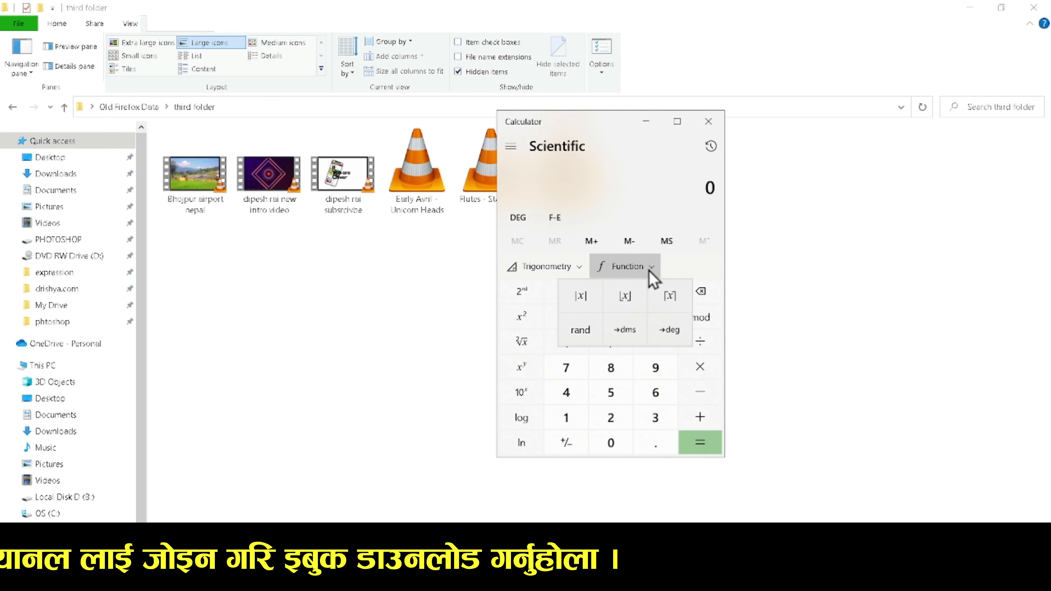
left_click(579, 273)
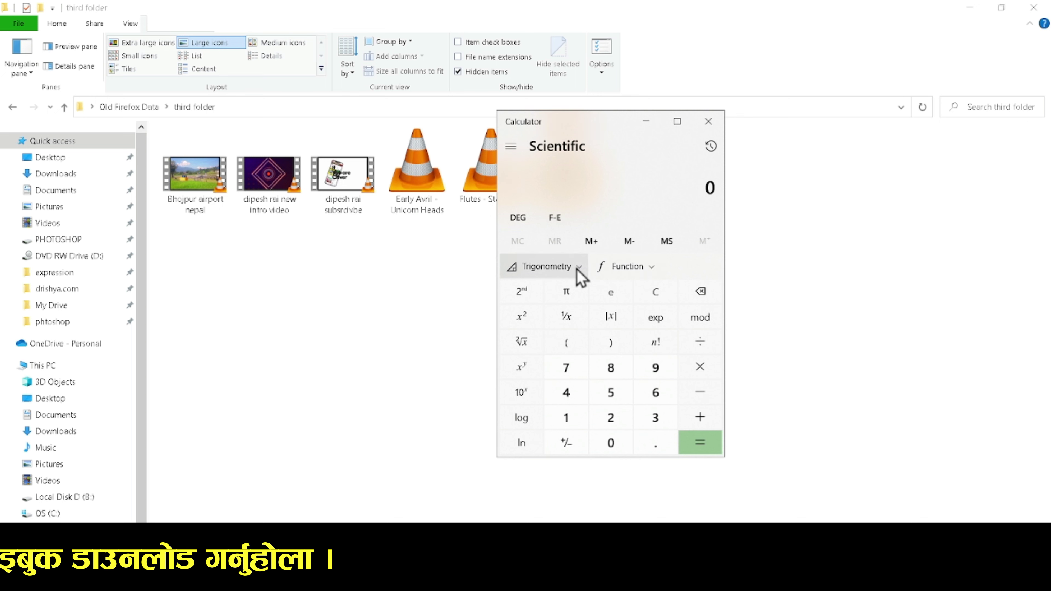
left_click(576, 267)
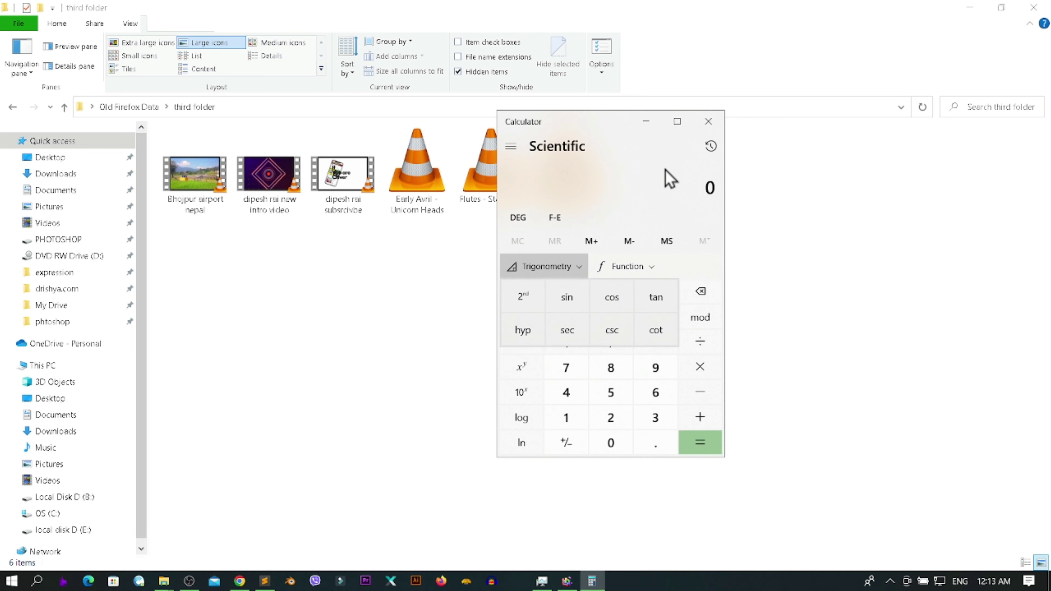
left_click(670, 178)
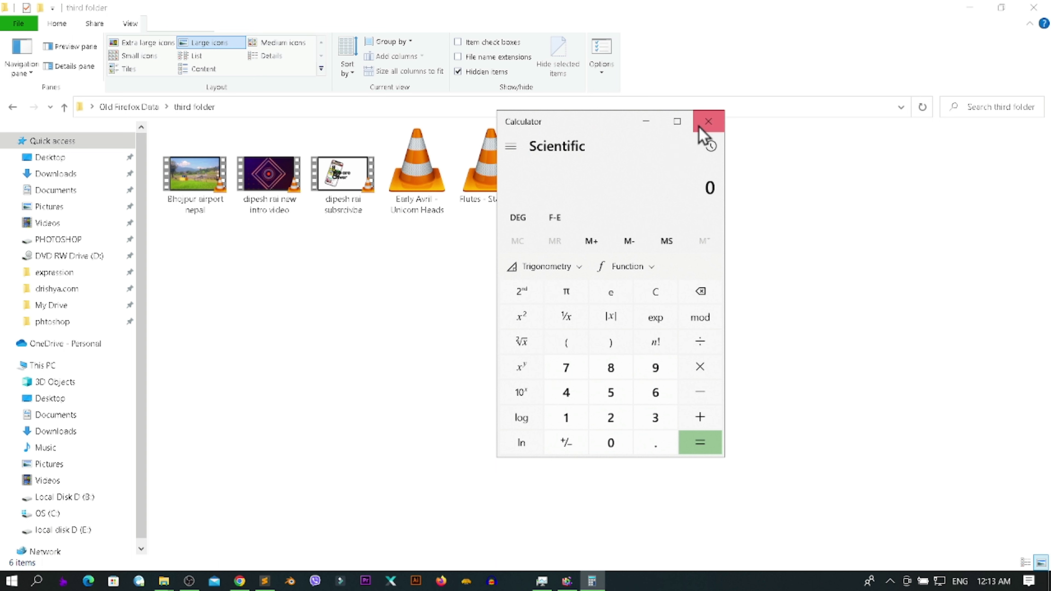
left_click(707, 122)
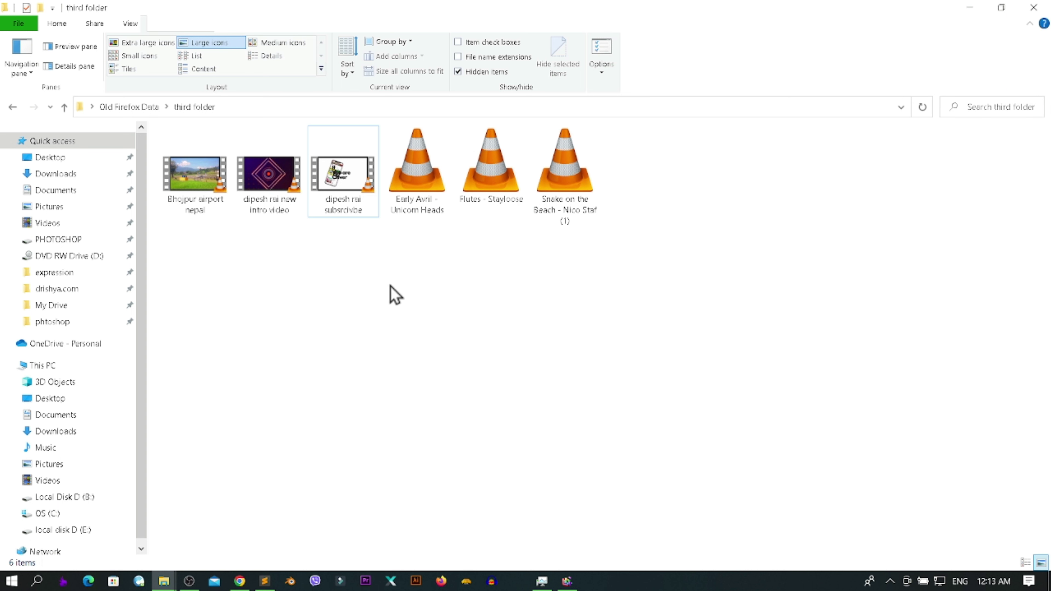
Step: Display the files in third folder as small icons
right_click(411, 282)
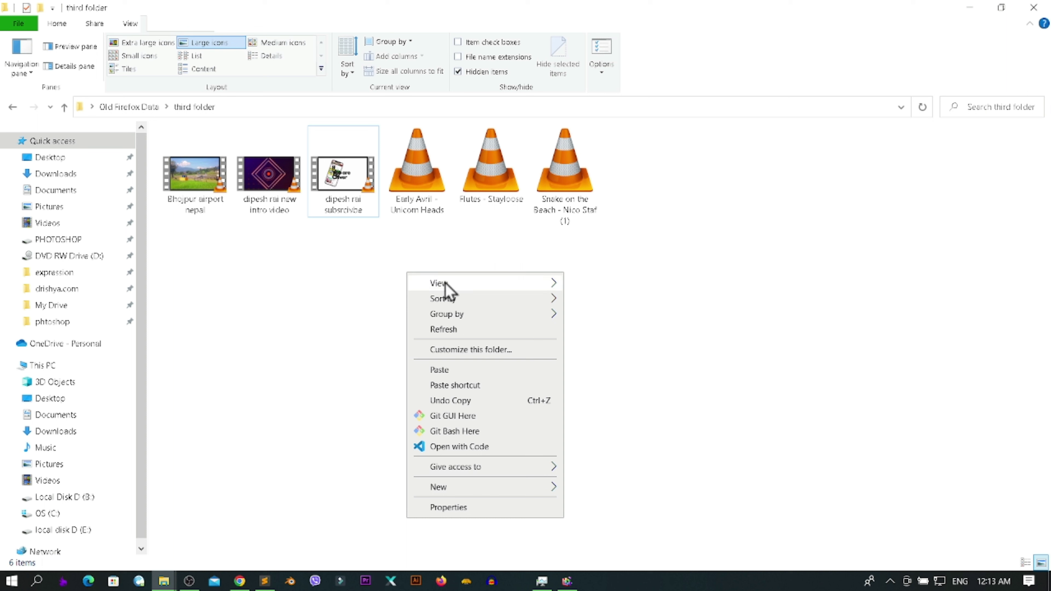
mouse_move(458, 286)
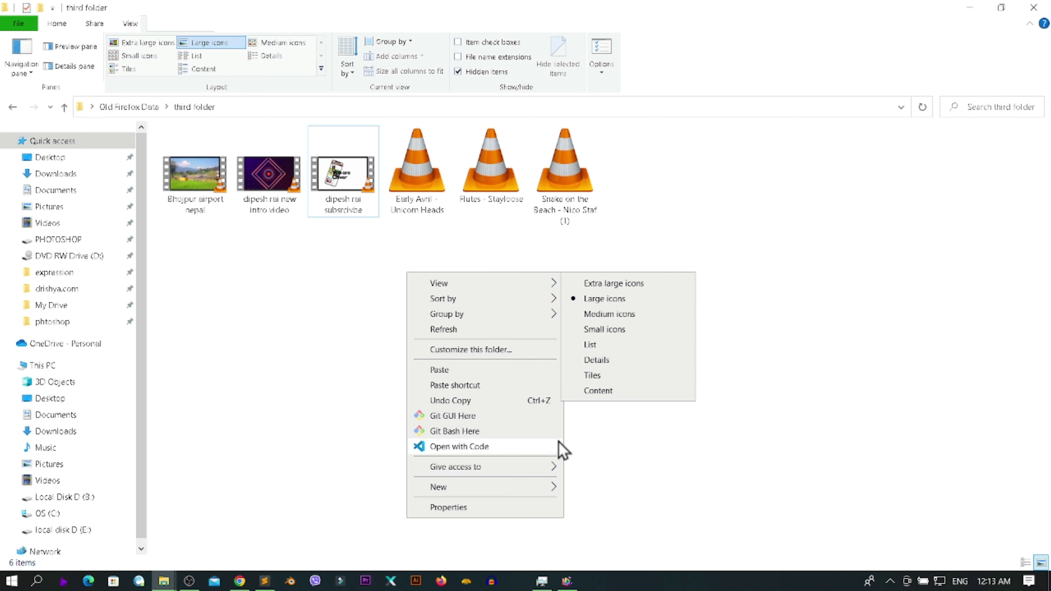
mouse_move(519, 286)
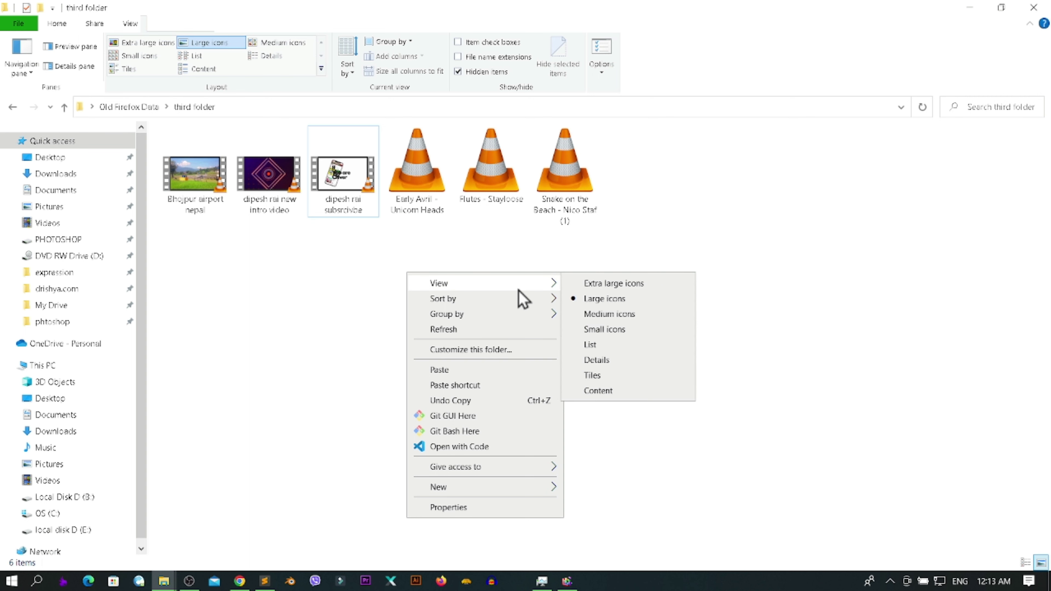
left_click(637, 330)
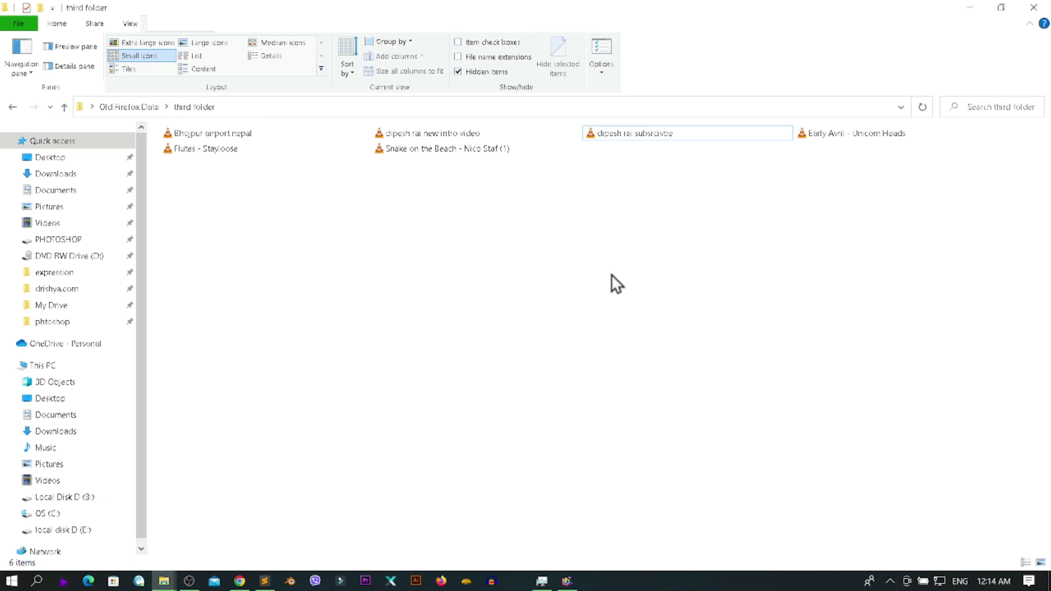
Step: Switch the file display in third folder back to large icons
right_click(322, 195)
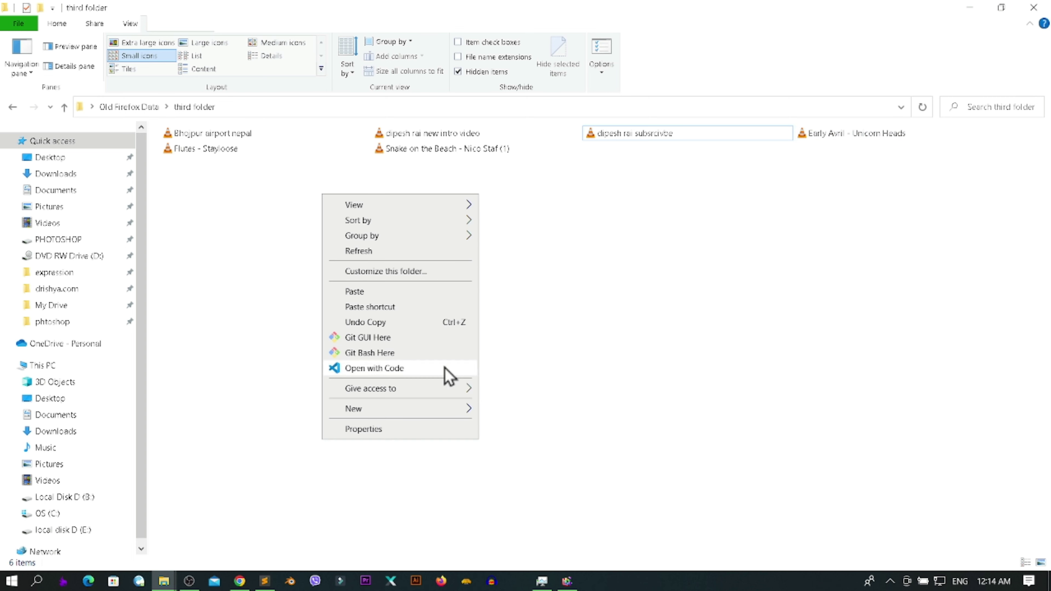
mouse_move(375, 206)
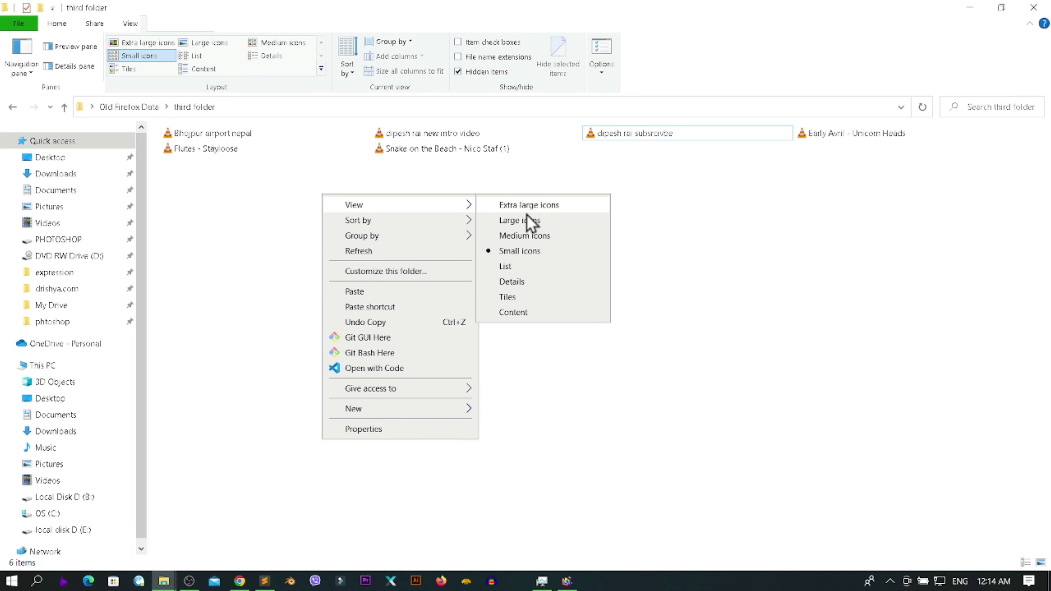
left_click(534, 220)
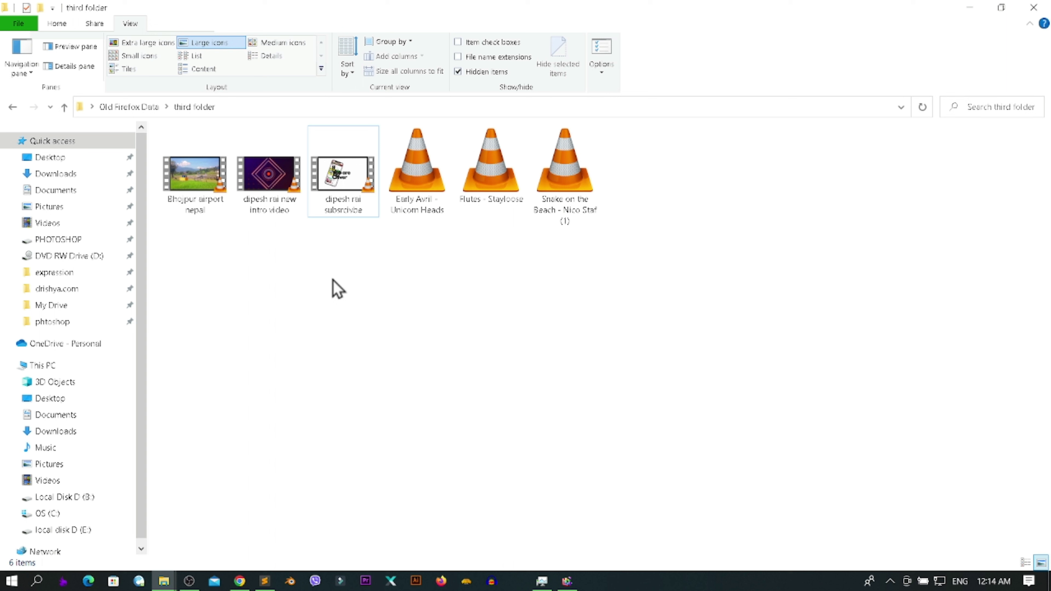
Step: Examine the sorting options for the files in third folder without changing the sort order
right_click(370, 267)
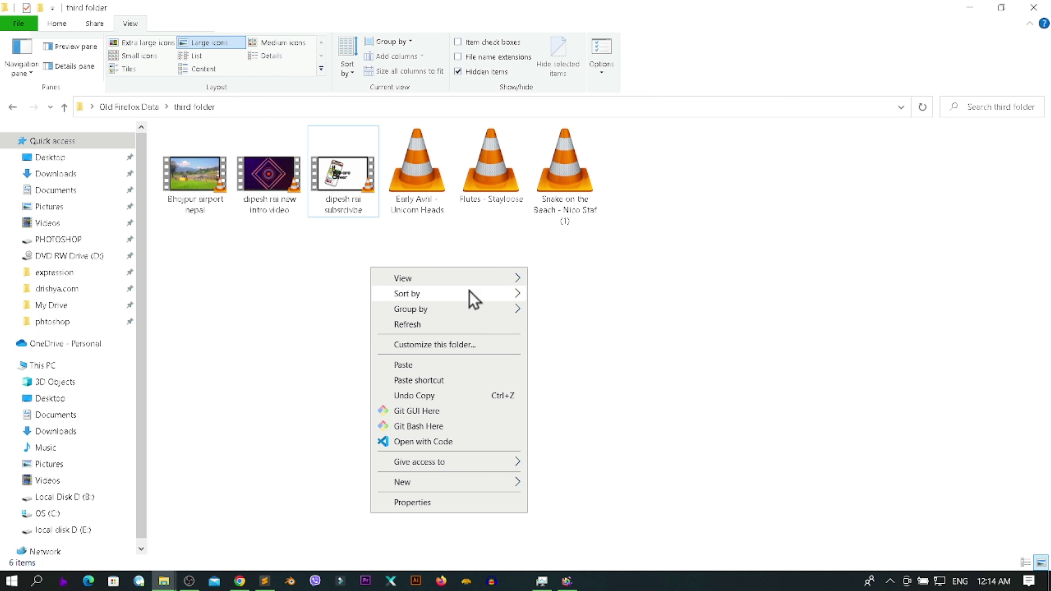
mouse_move(454, 296)
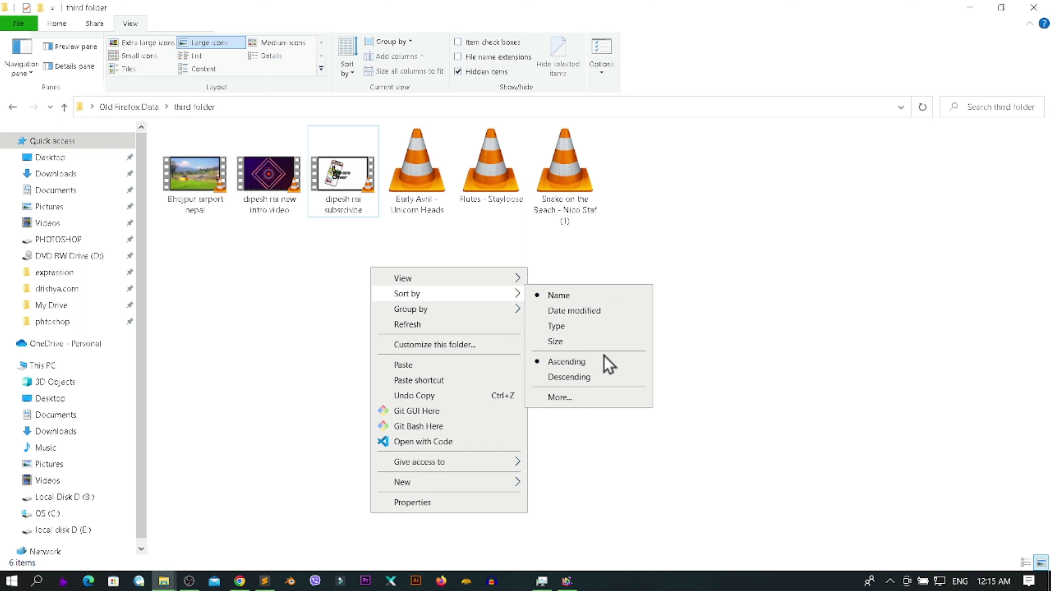
left_click(324, 290)
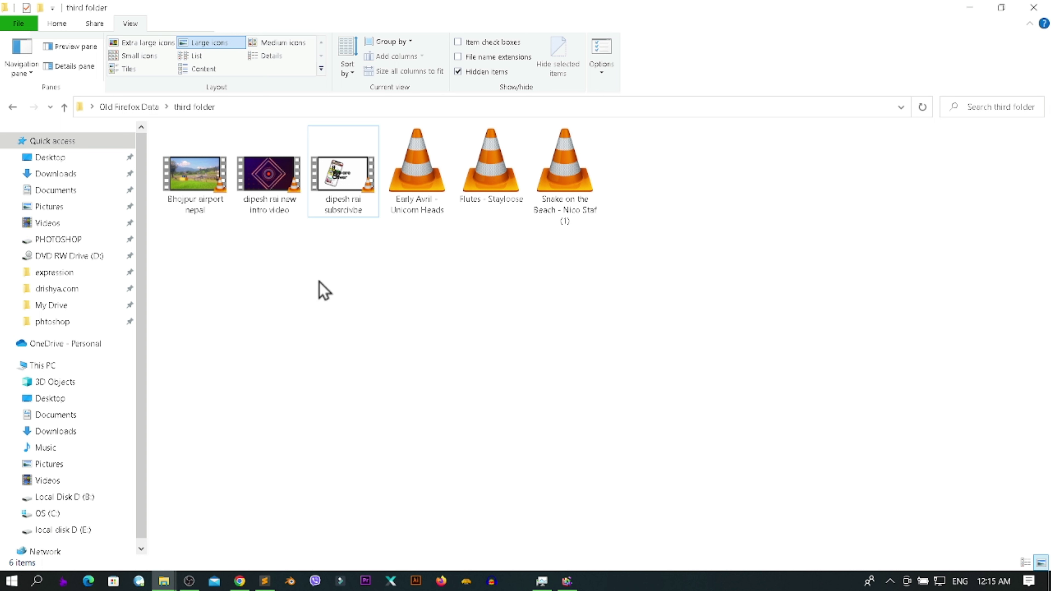
Step: Sort the files in third folder by name in descending order
right_click(438, 281)
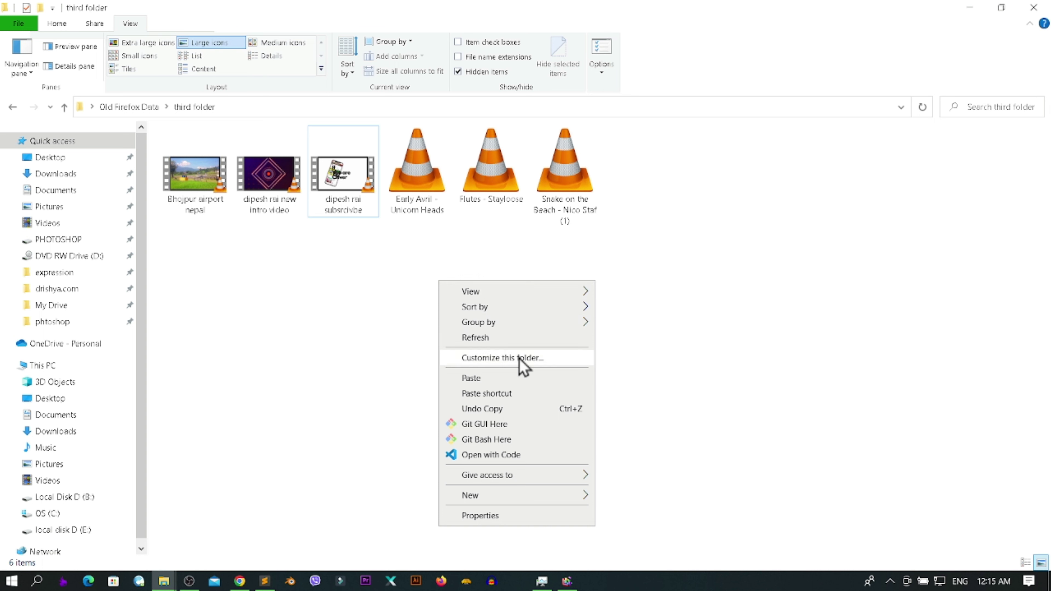
mouse_move(512, 314)
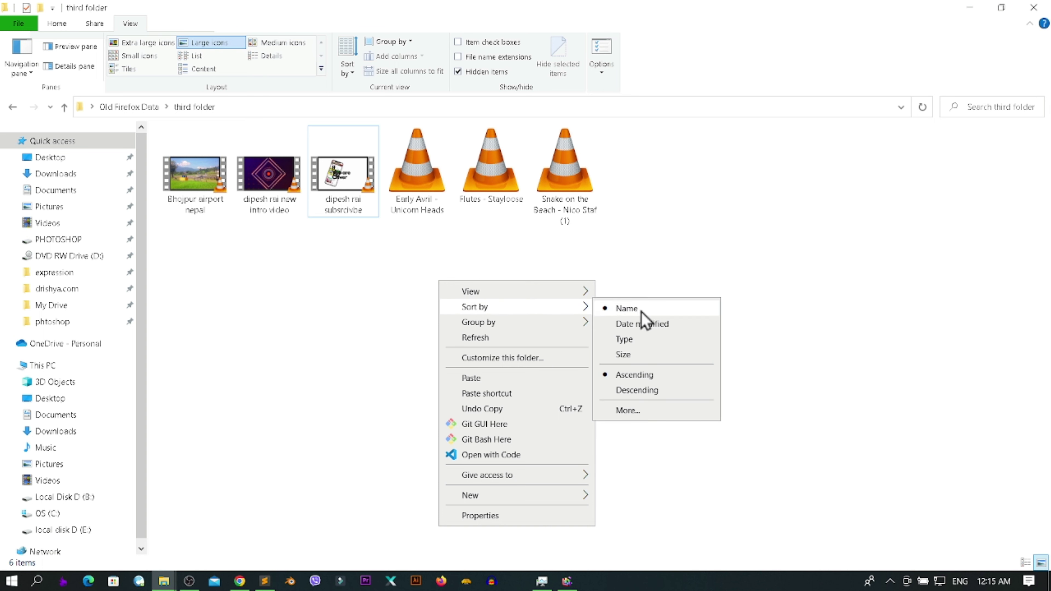
left_click(644, 322)
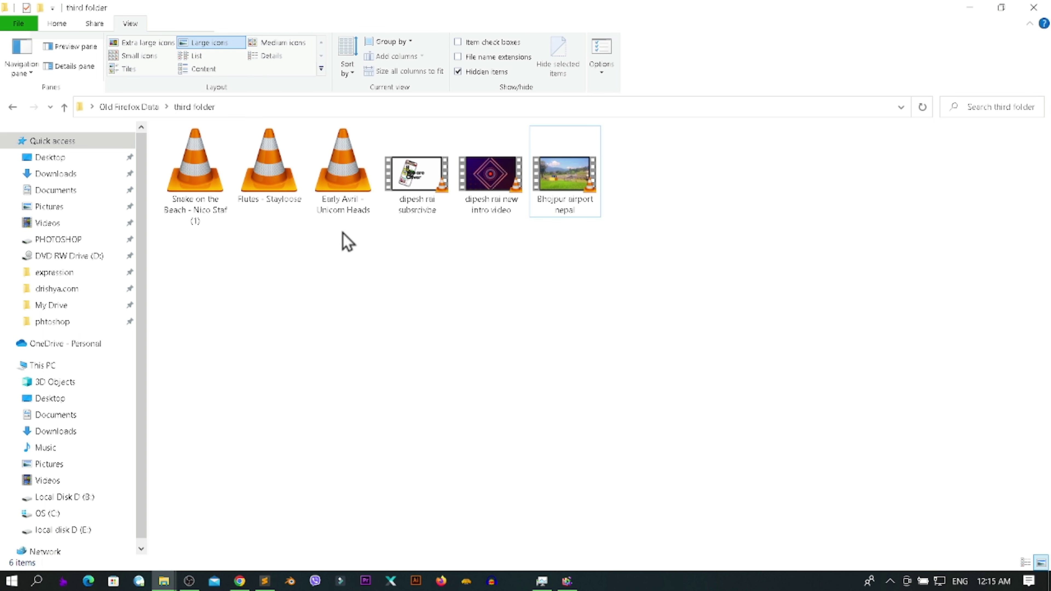
Step: Return the name sorting of the files in third folder to ascending order
right_click(390, 284)
mouse_move(466, 315)
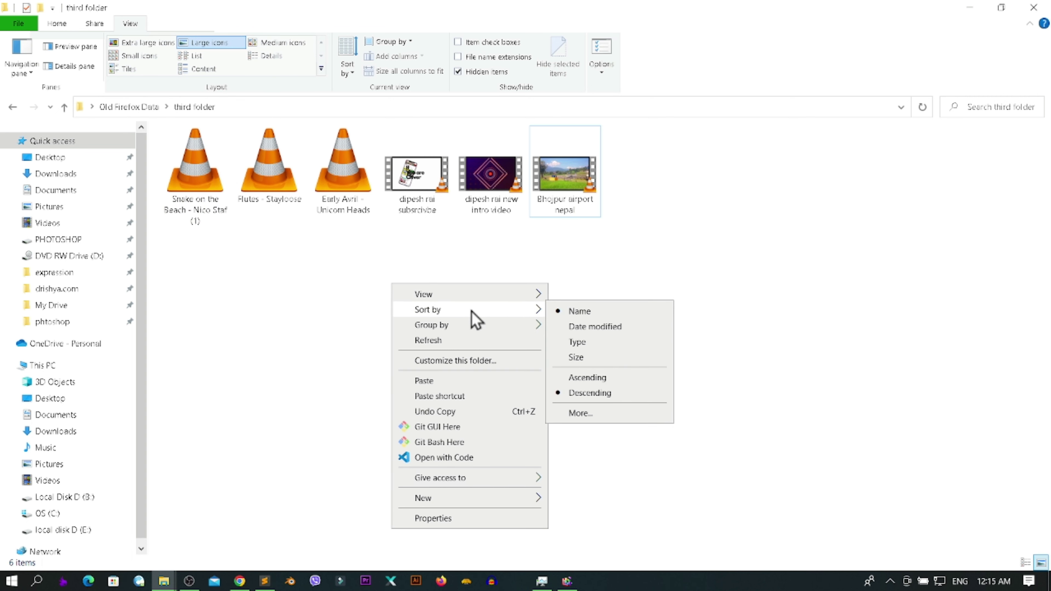
left_click(579, 379)
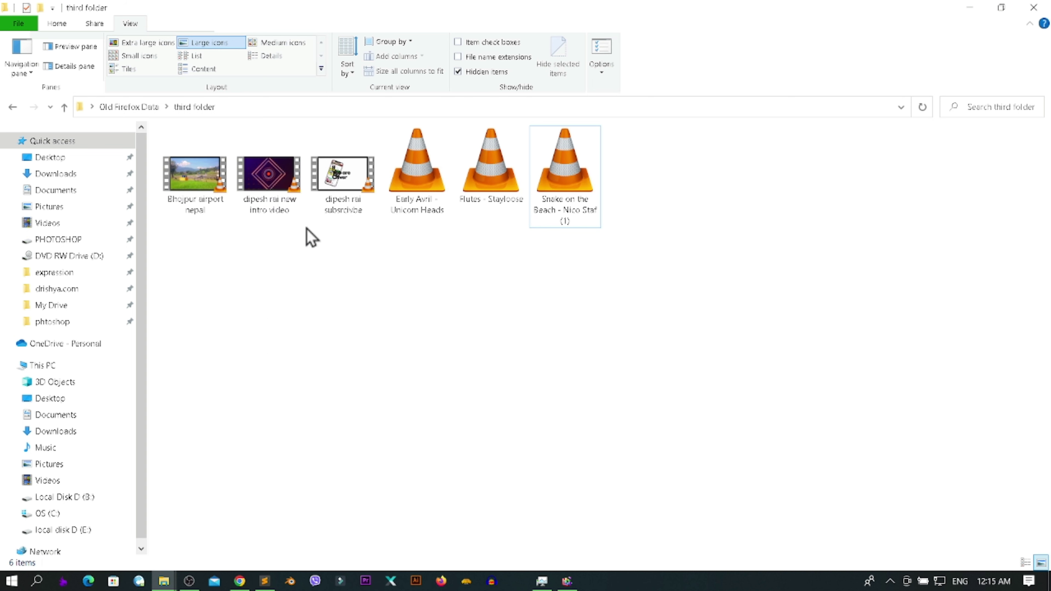
Step: Sort the files in third folder by date modified
right_click(463, 296)
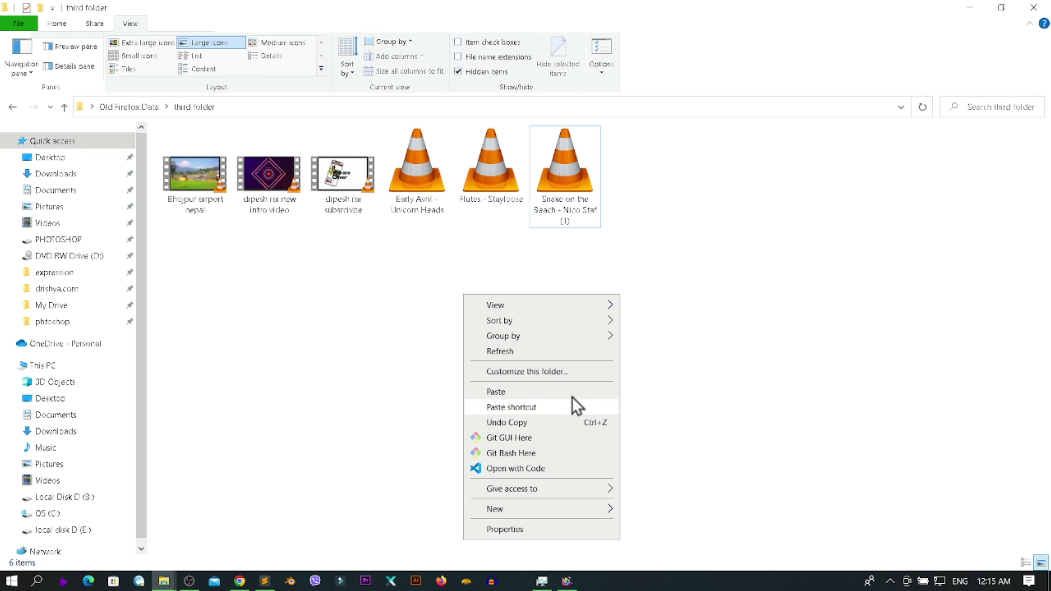
mouse_move(556, 324)
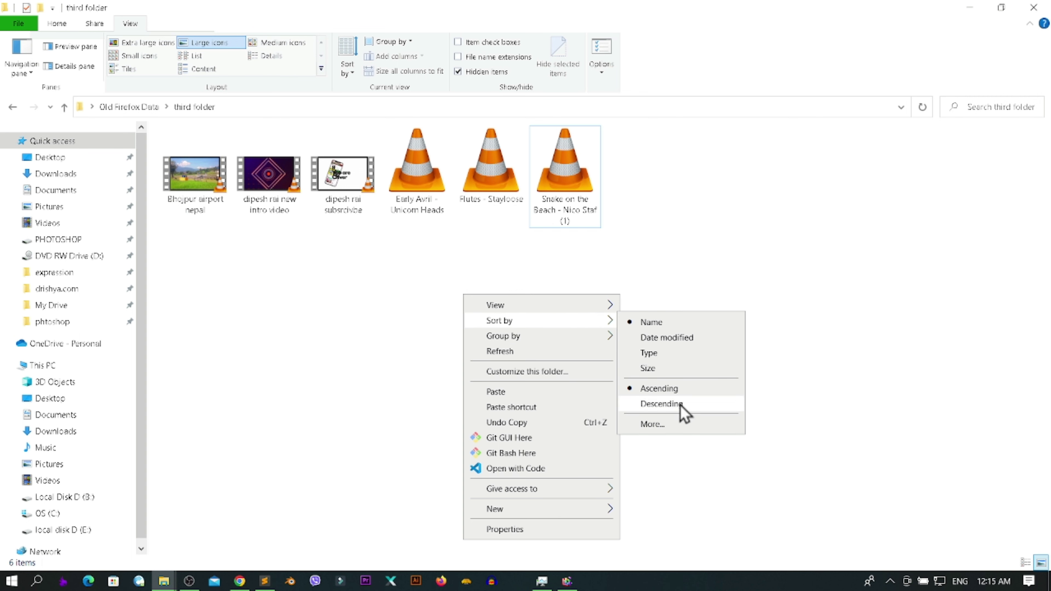
left_click(661, 343)
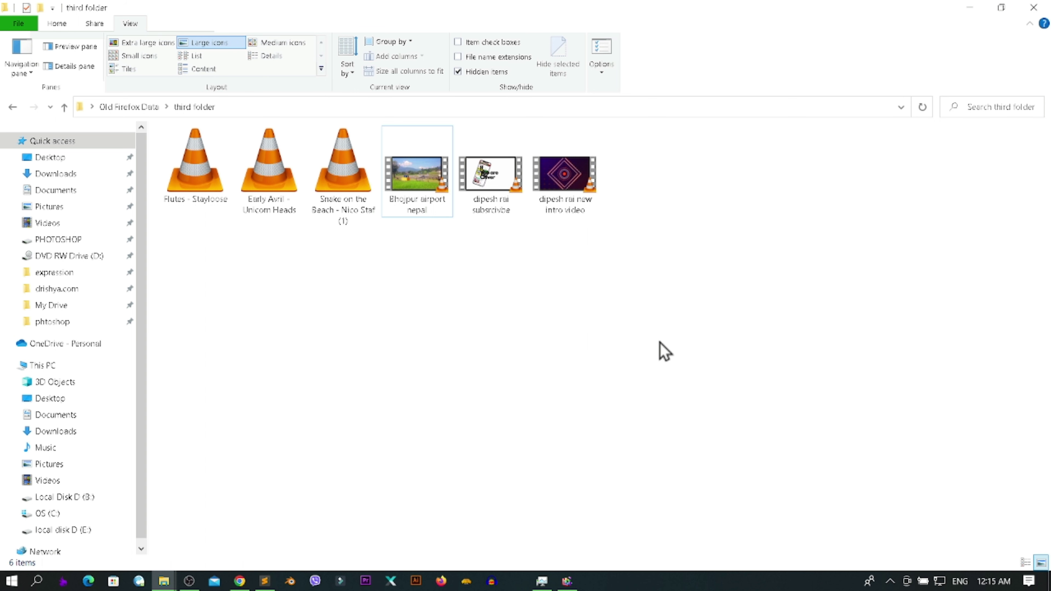
Step: Group the files in third folder by name
right_click(326, 269)
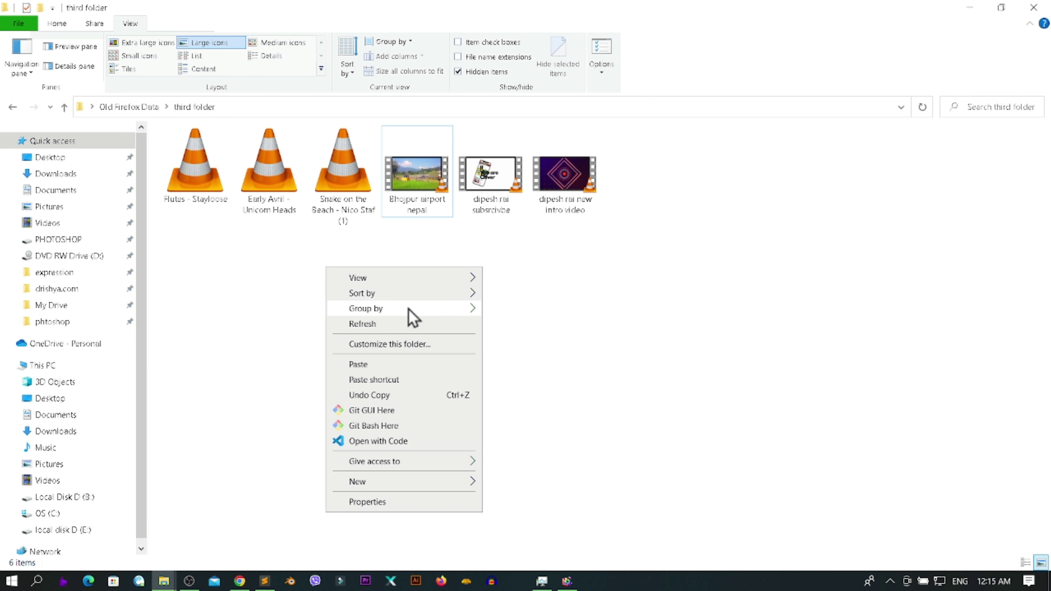
mouse_move(410, 306)
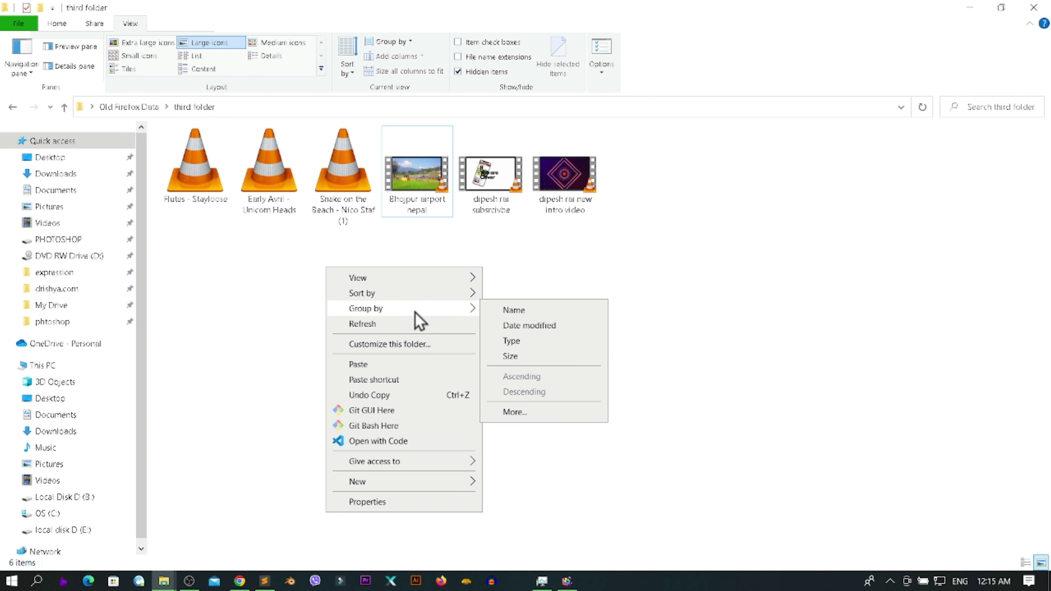
left_click(506, 312)
Step: Change the grouping of the files in third folder to type
right_click(347, 287)
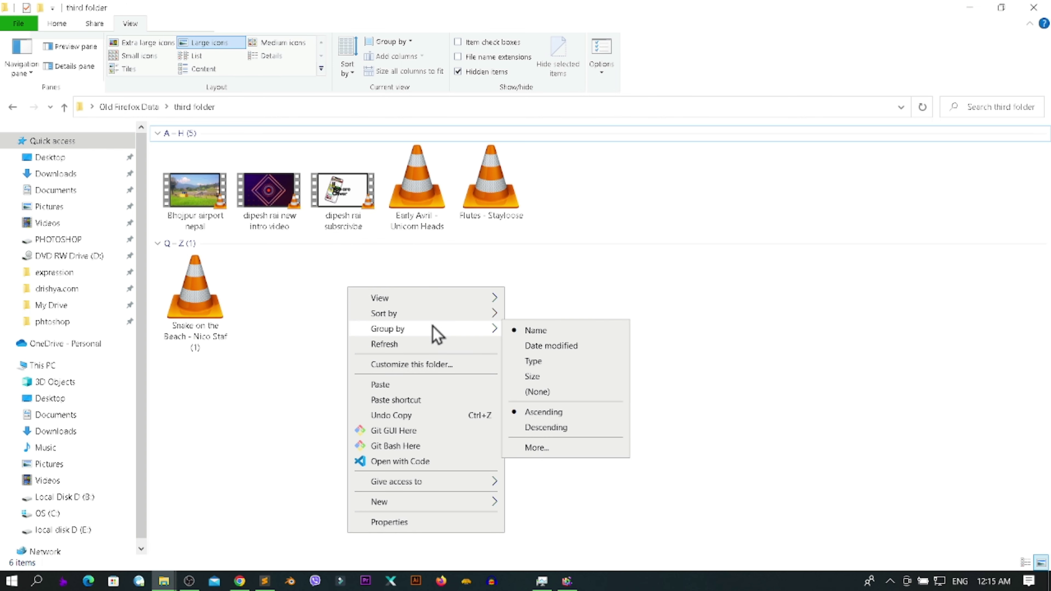
mouse_move(435, 331)
left_click(571, 363)
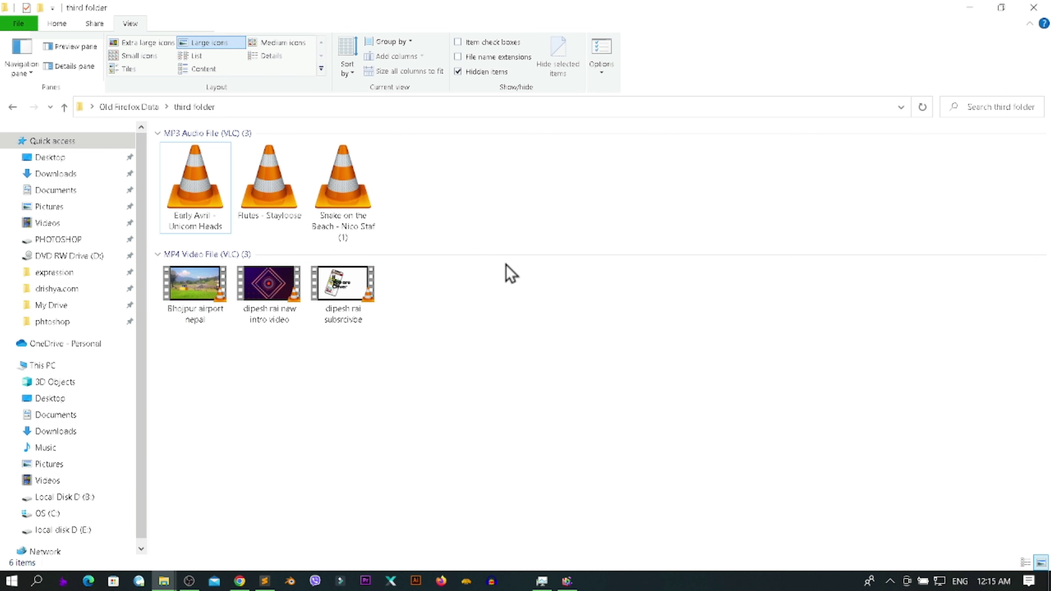
Step: Change the grouping of the files in third folder to size
right_click(460, 172)
mouse_move(554, 216)
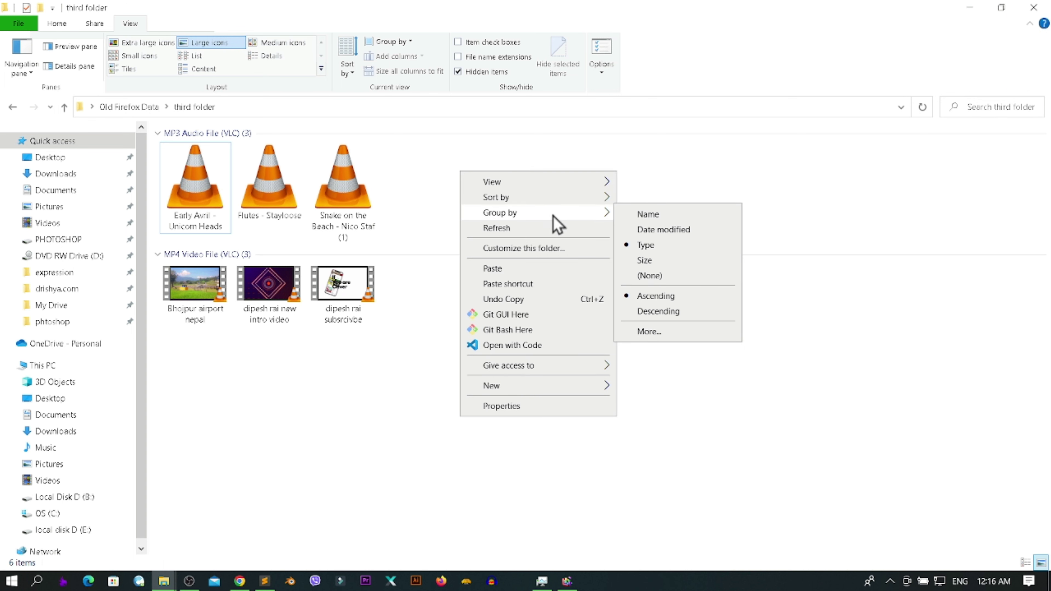
left_click(674, 261)
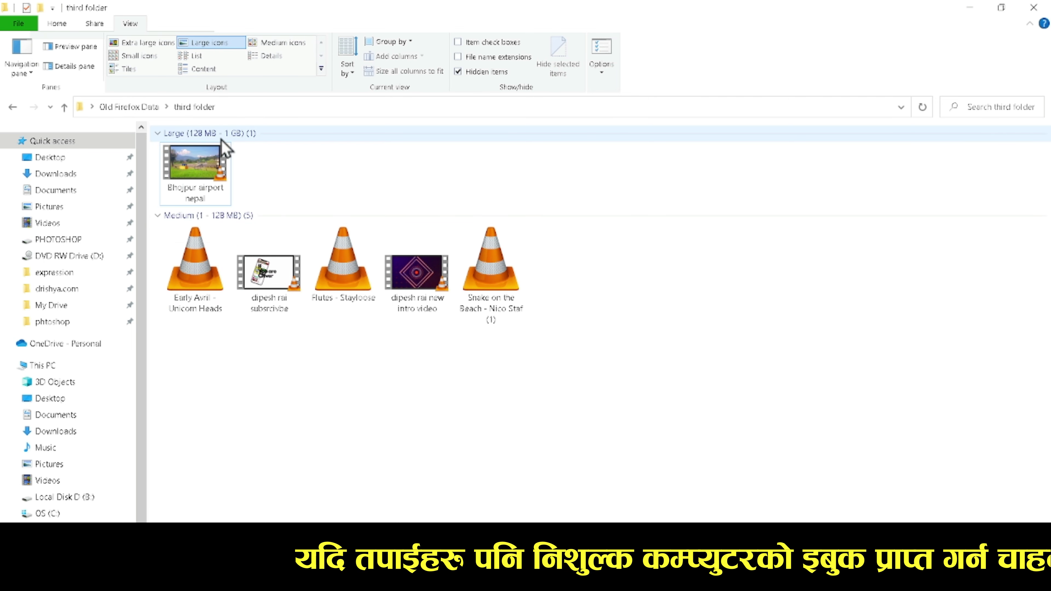
Step: Switch the grouping of the files in third folder back to name
right_click(369, 170)
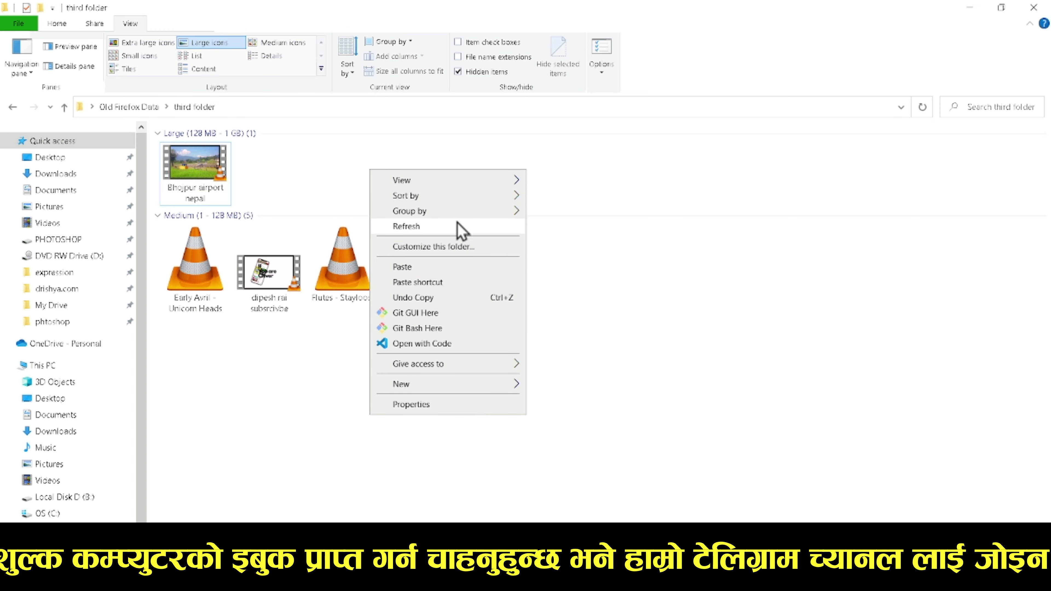
mouse_move(455, 211)
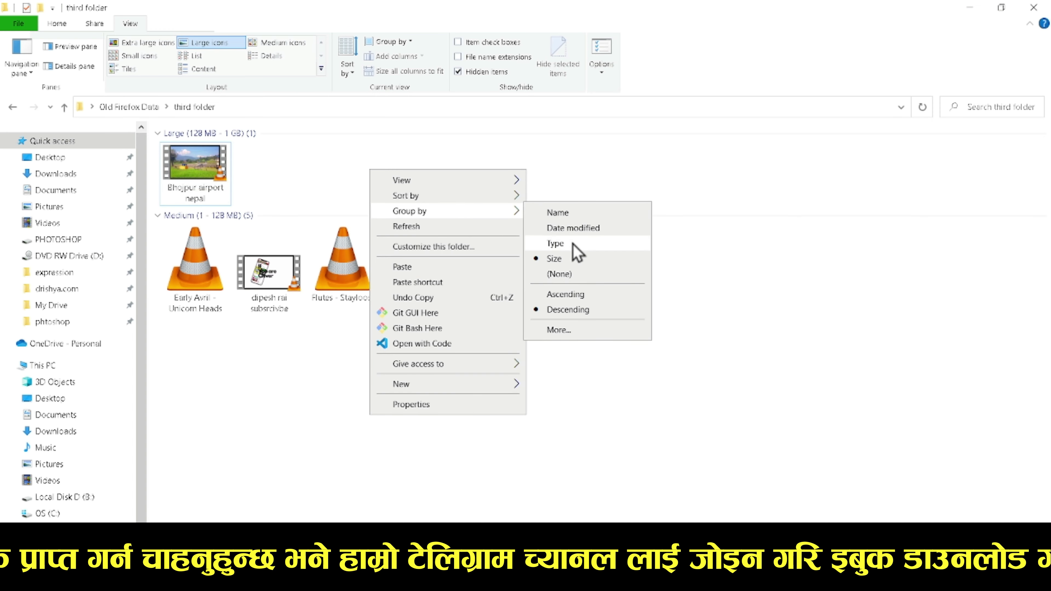
left_click(577, 216)
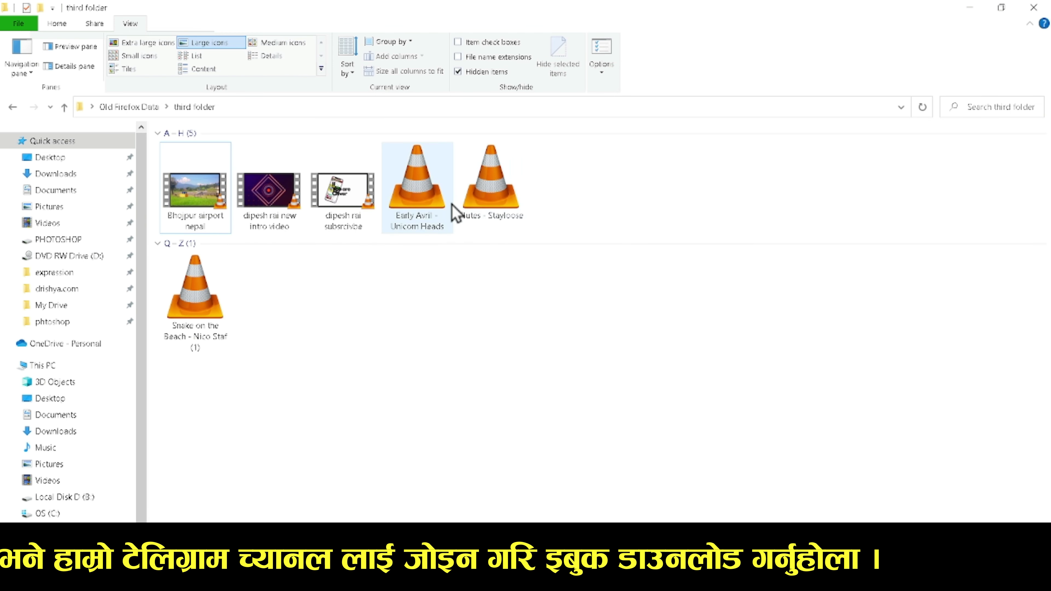
Step: Sort the files within the name groups of third folder by type
right_click(624, 178)
mouse_move(667, 205)
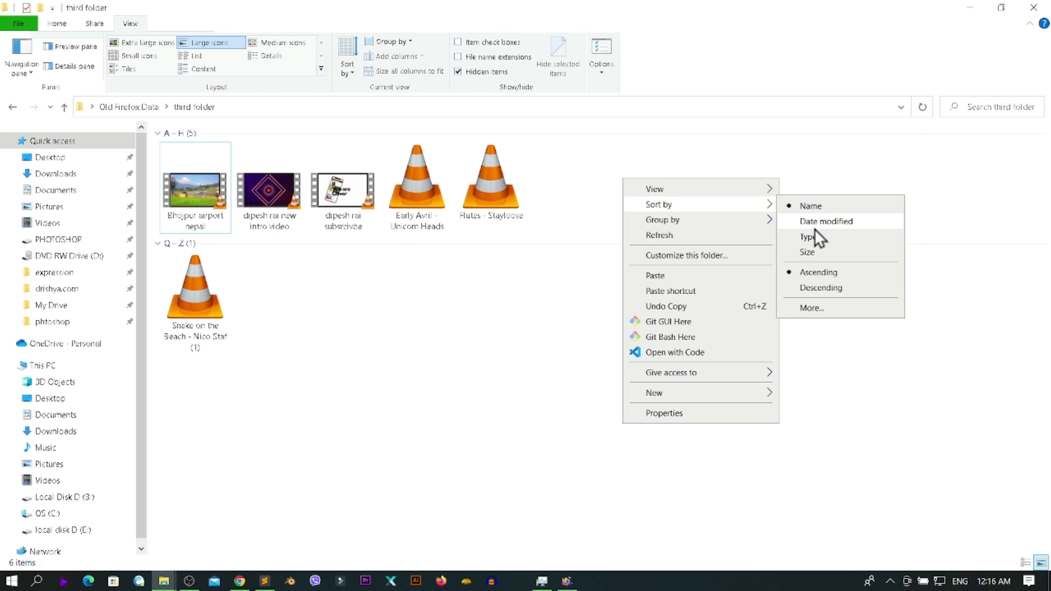
left_click(809, 237)
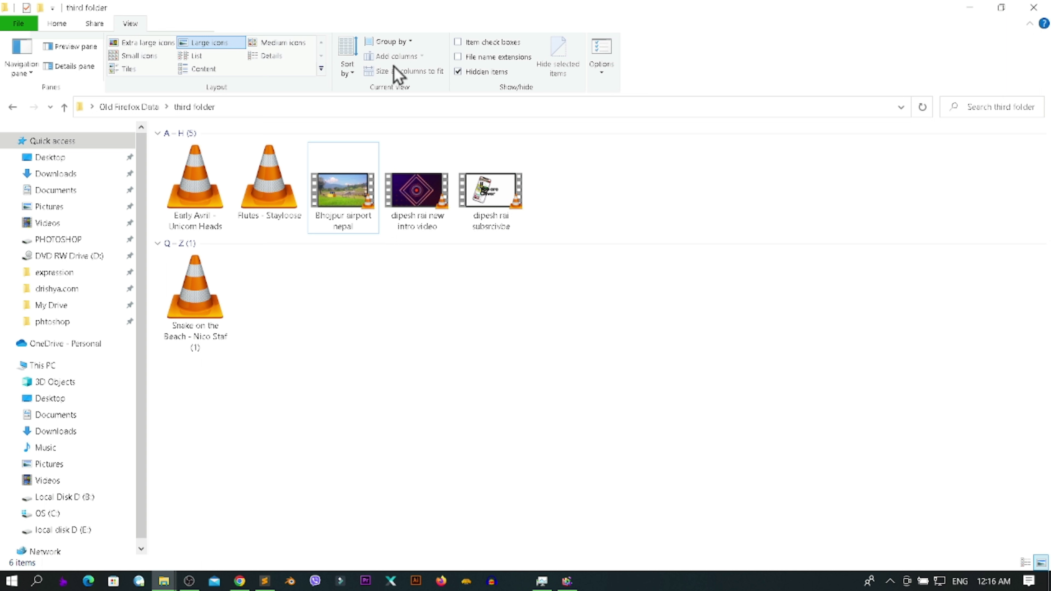
Step: Look over the available sorting and grouping options for third folder and refresh the folder without changing them
left_click(349, 73)
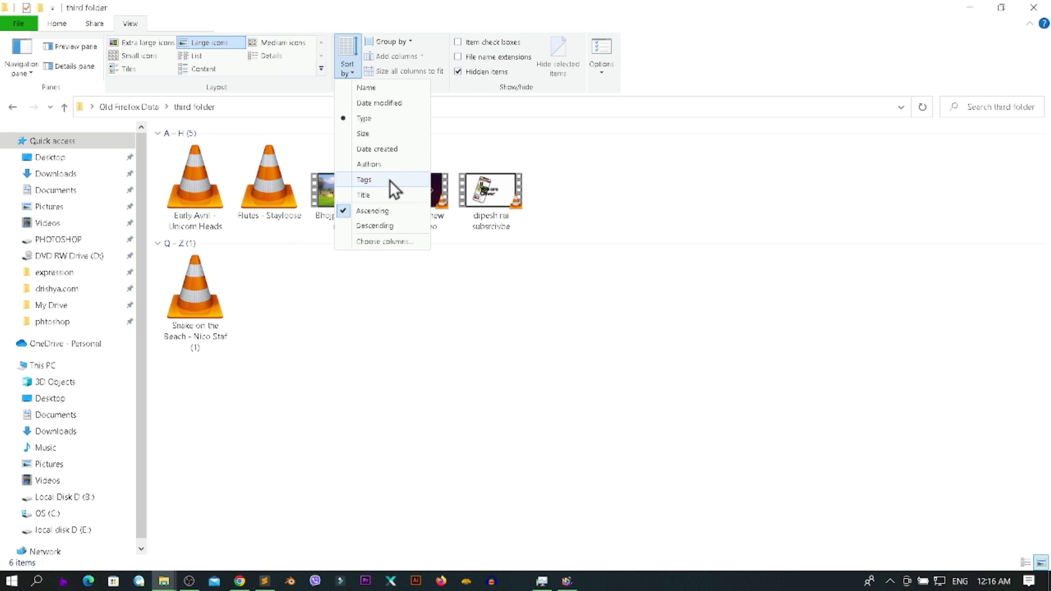
left_click(641, 161)
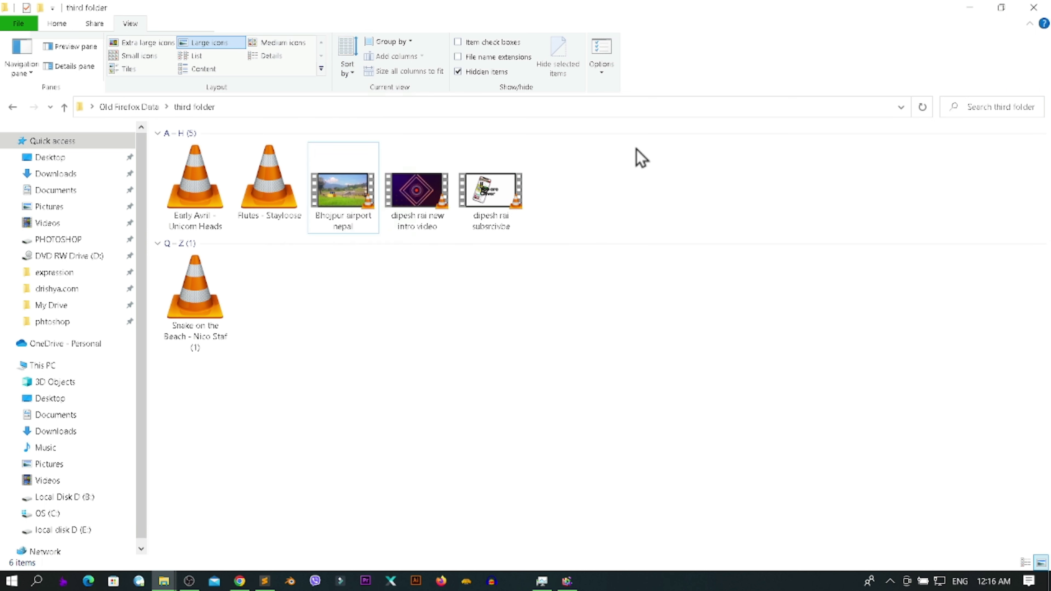
right_click(618, 172)
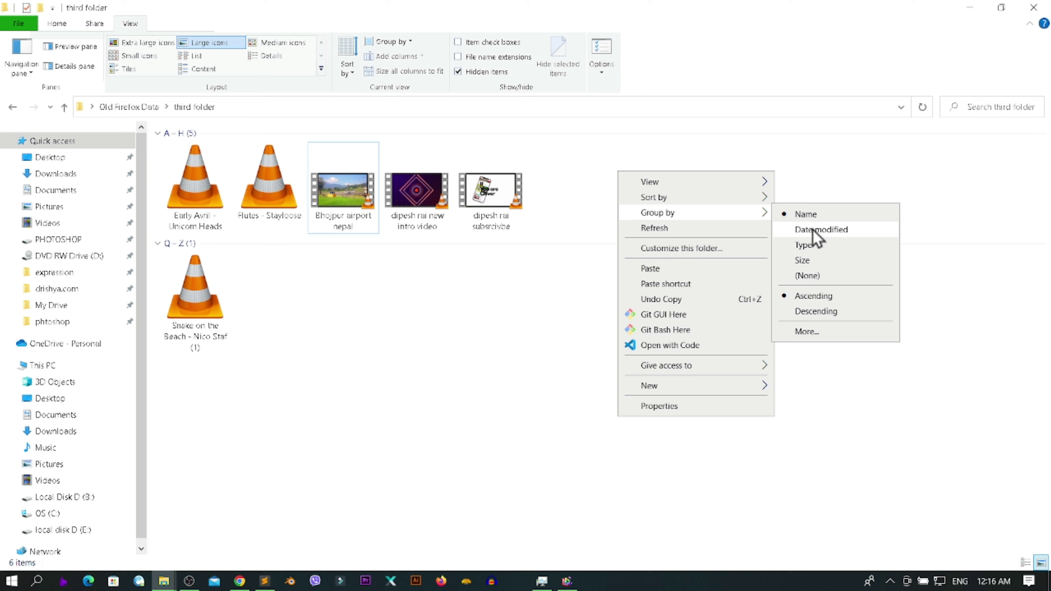
left_click(695, 228)
right_click(621, 176)
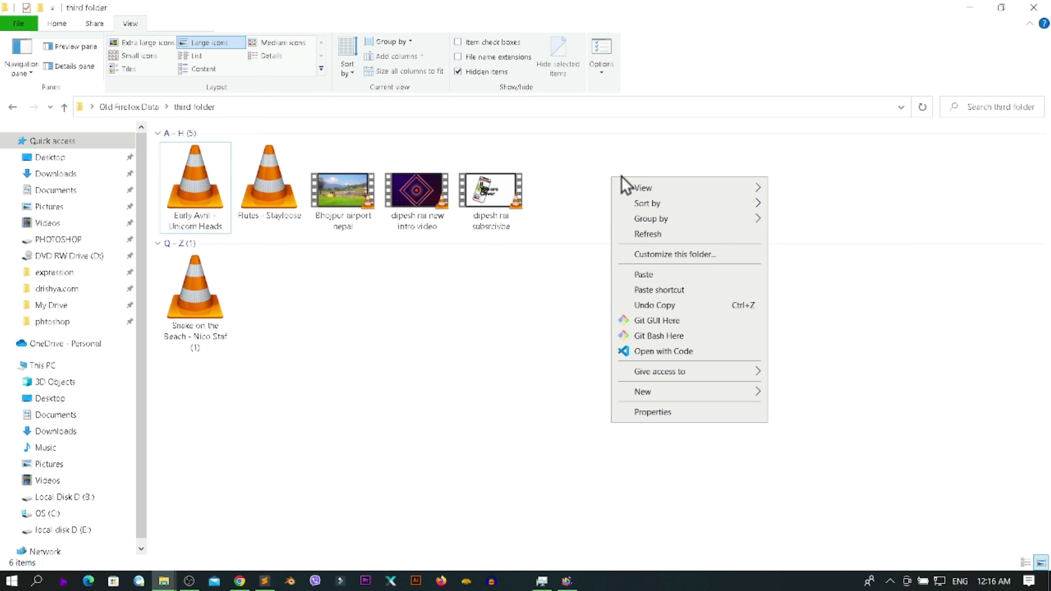
left_click(548, 176)
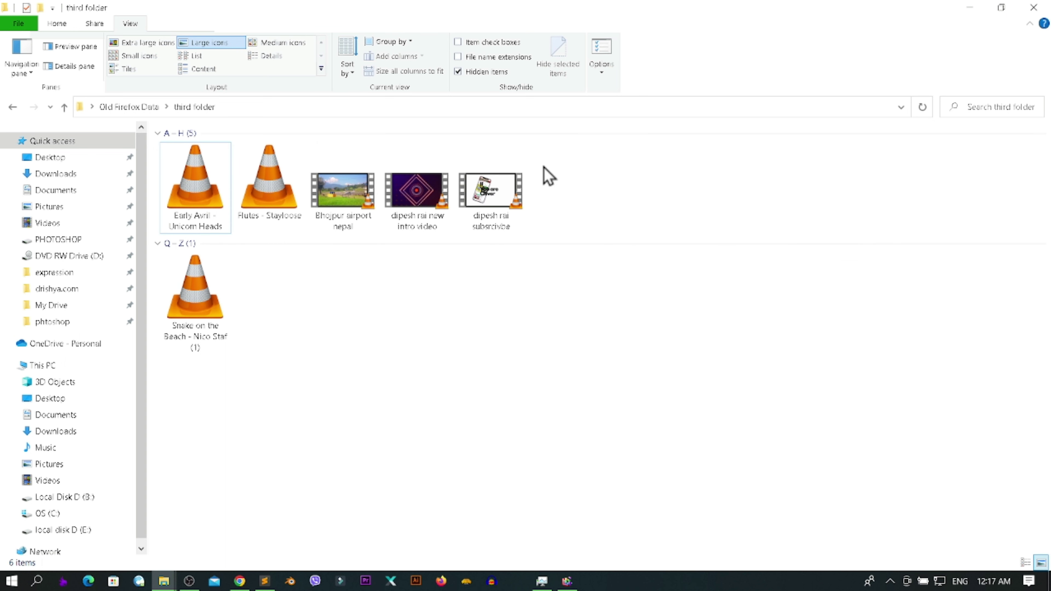